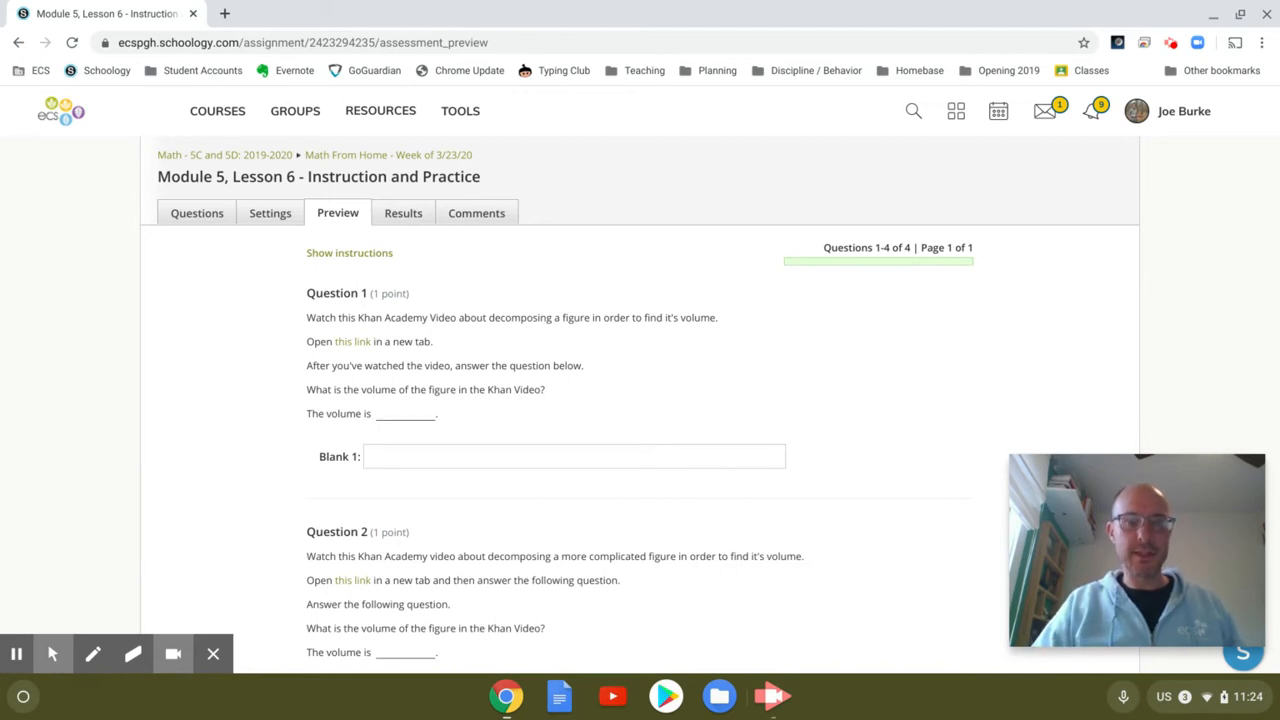
Step: Scroll the assignment preview down to Question 4's worked example, then back up to its prism figure
scroll(640, 380, "down", 2)
scroll(640, 380, "down", 3)
scroll(640, 380, "down", 1)
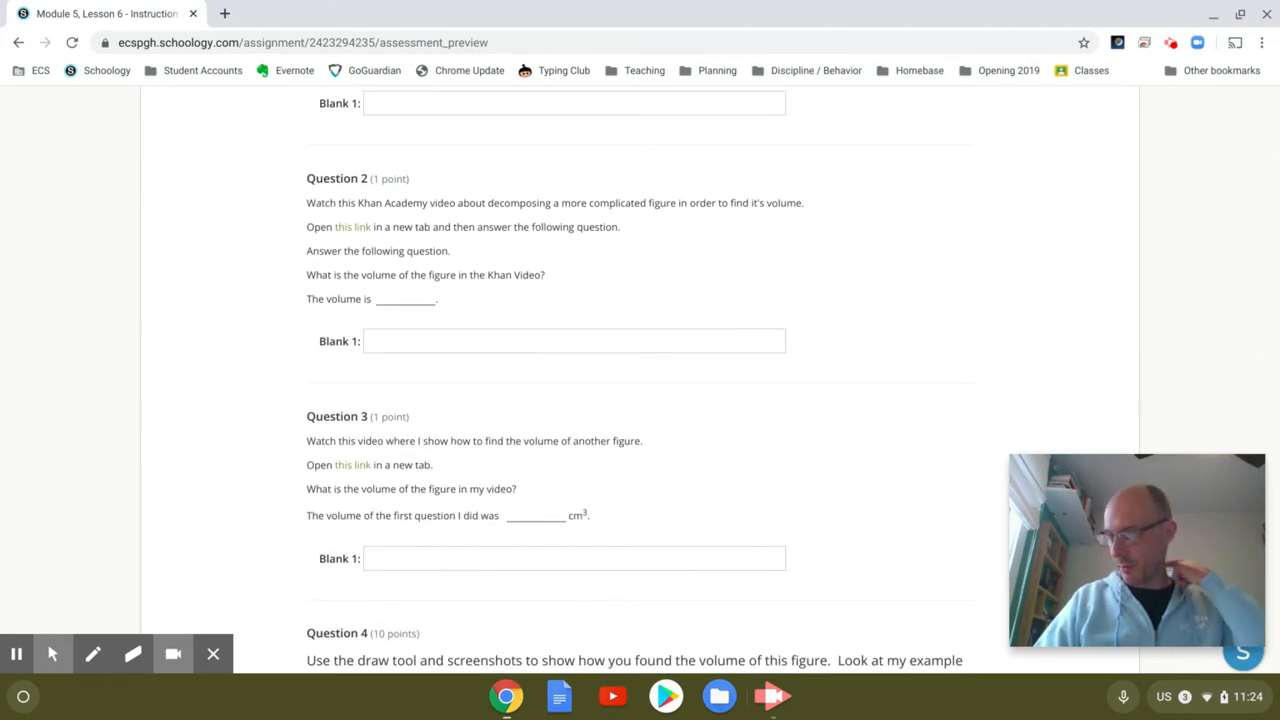
scroll(640, 380, "down", 1)
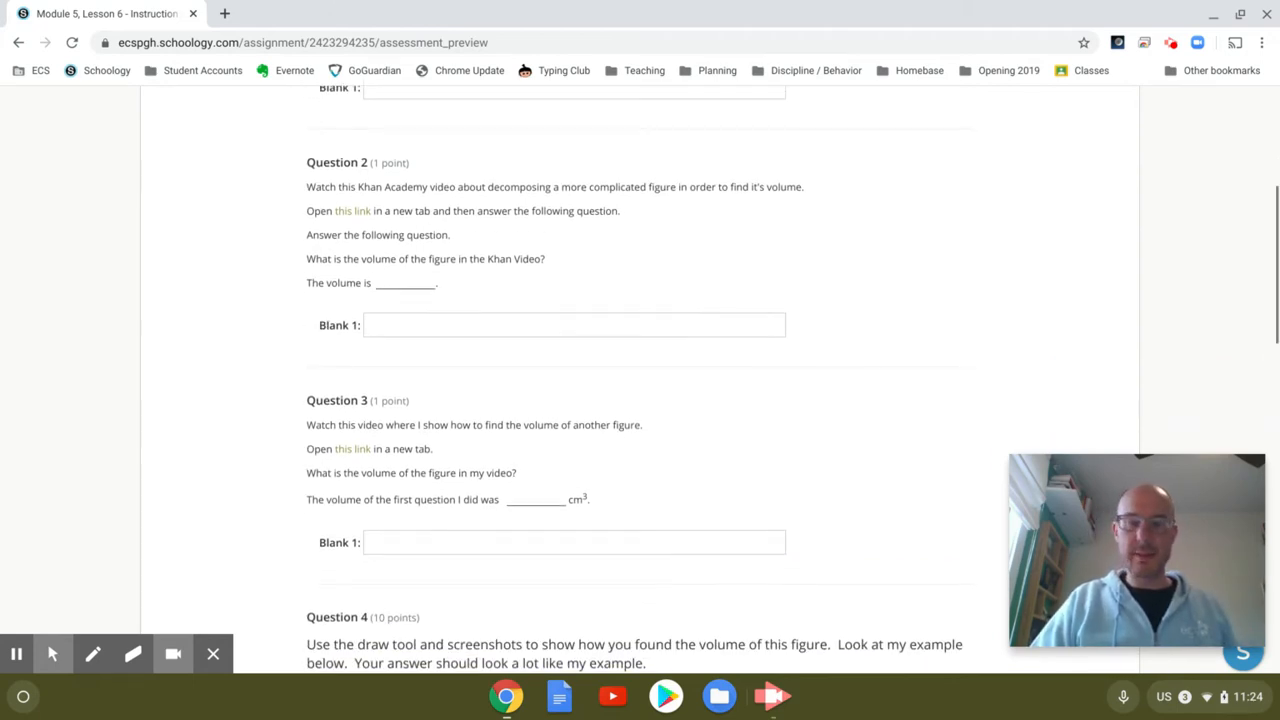
scroll(640, 380, "down", 5)
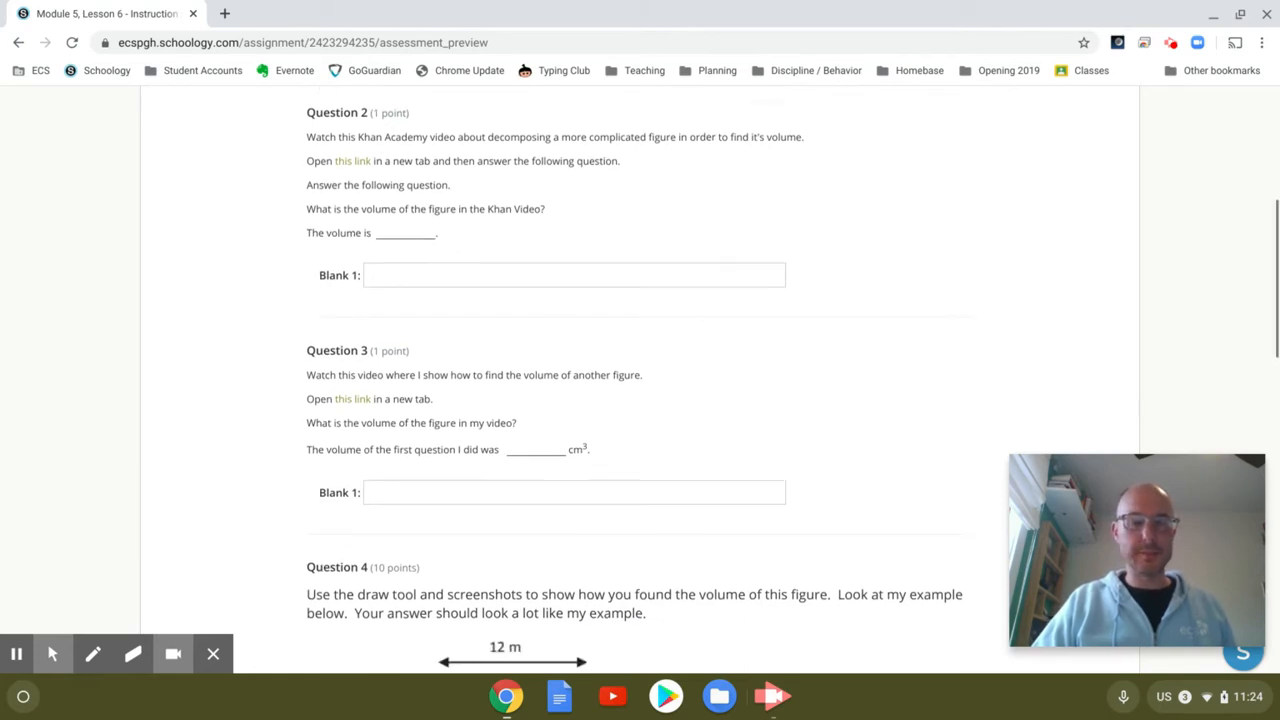
scroll(640, 380, "down", 4)
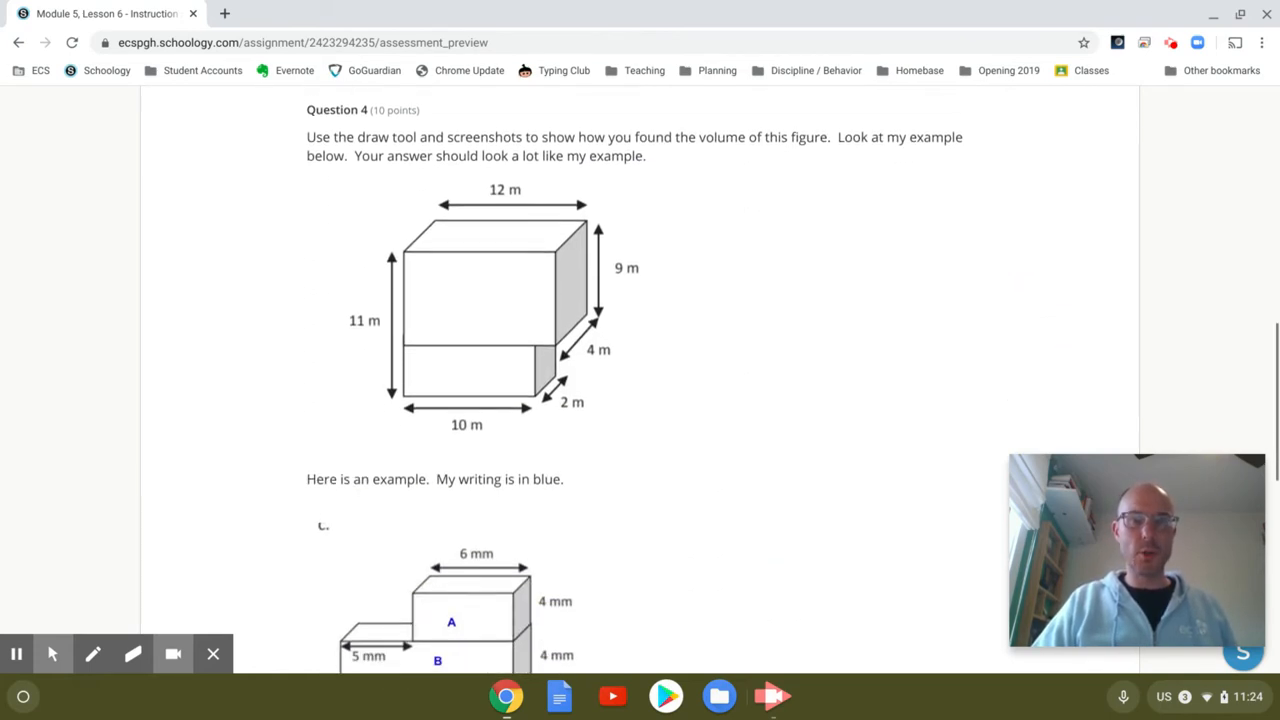
scroll(640, 380, "up", 4)
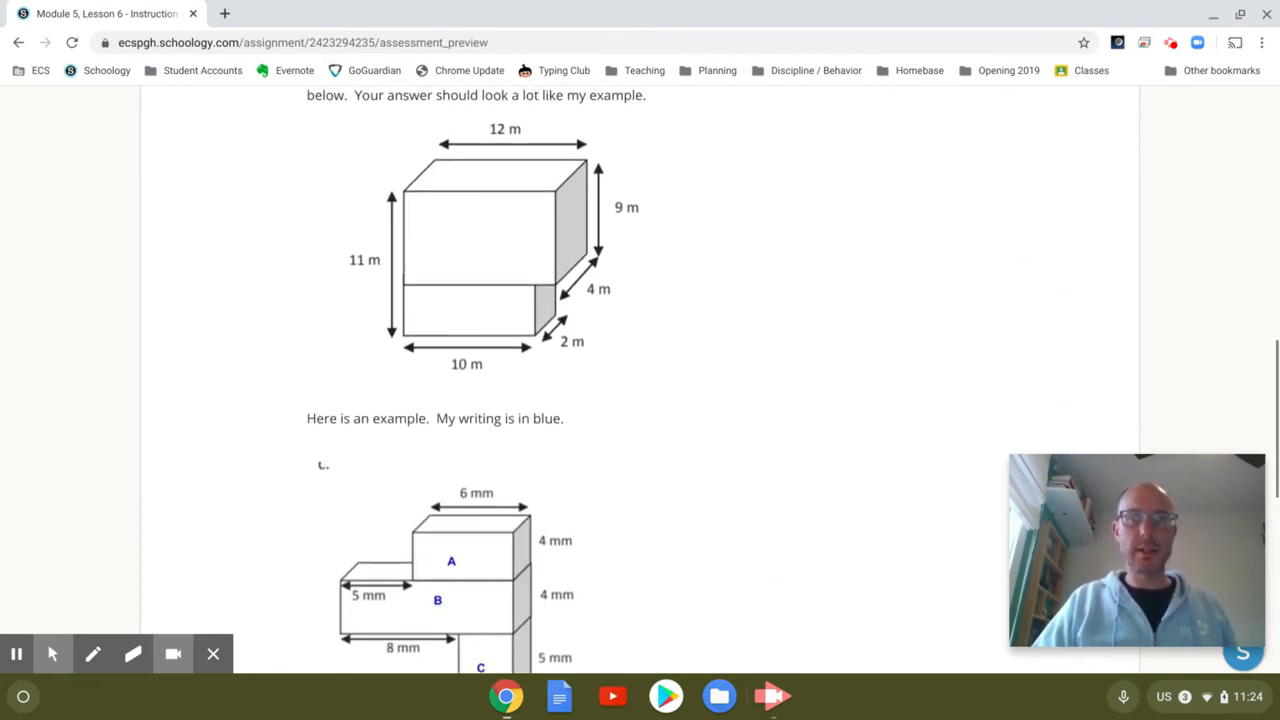
scroll(640, 380, "down", 1)
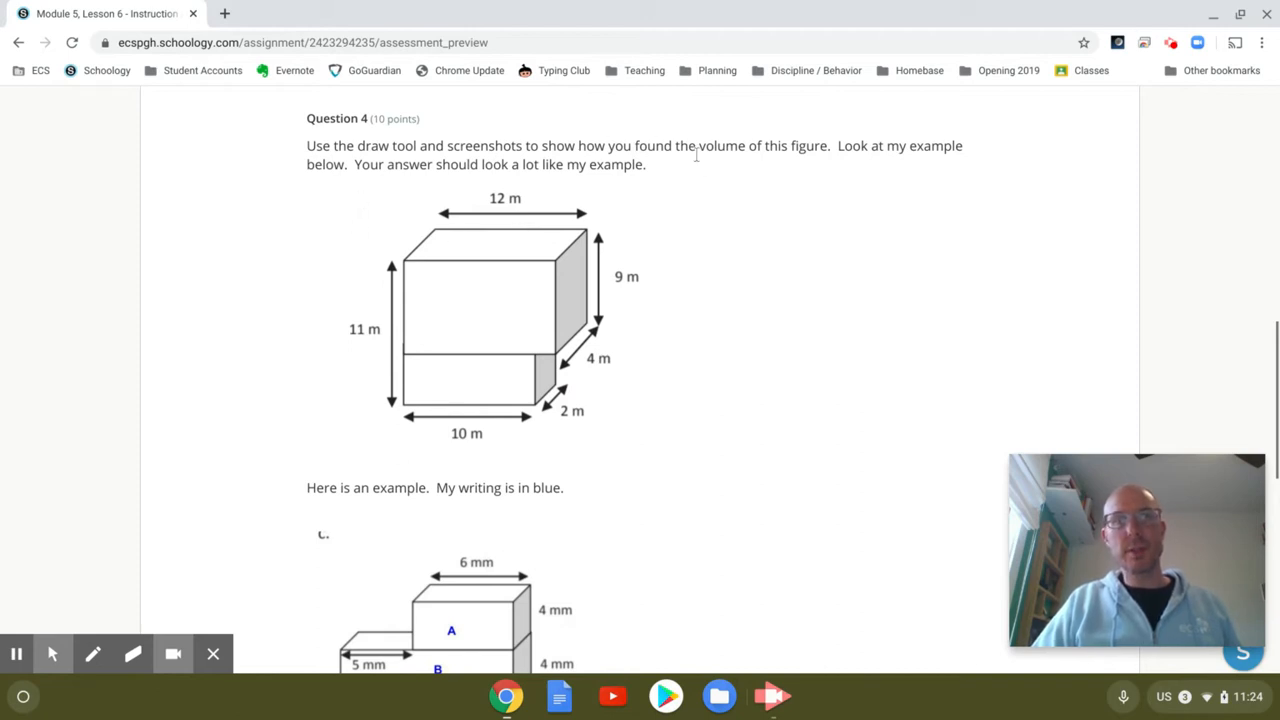
scroll(672, 402, "down", 3)
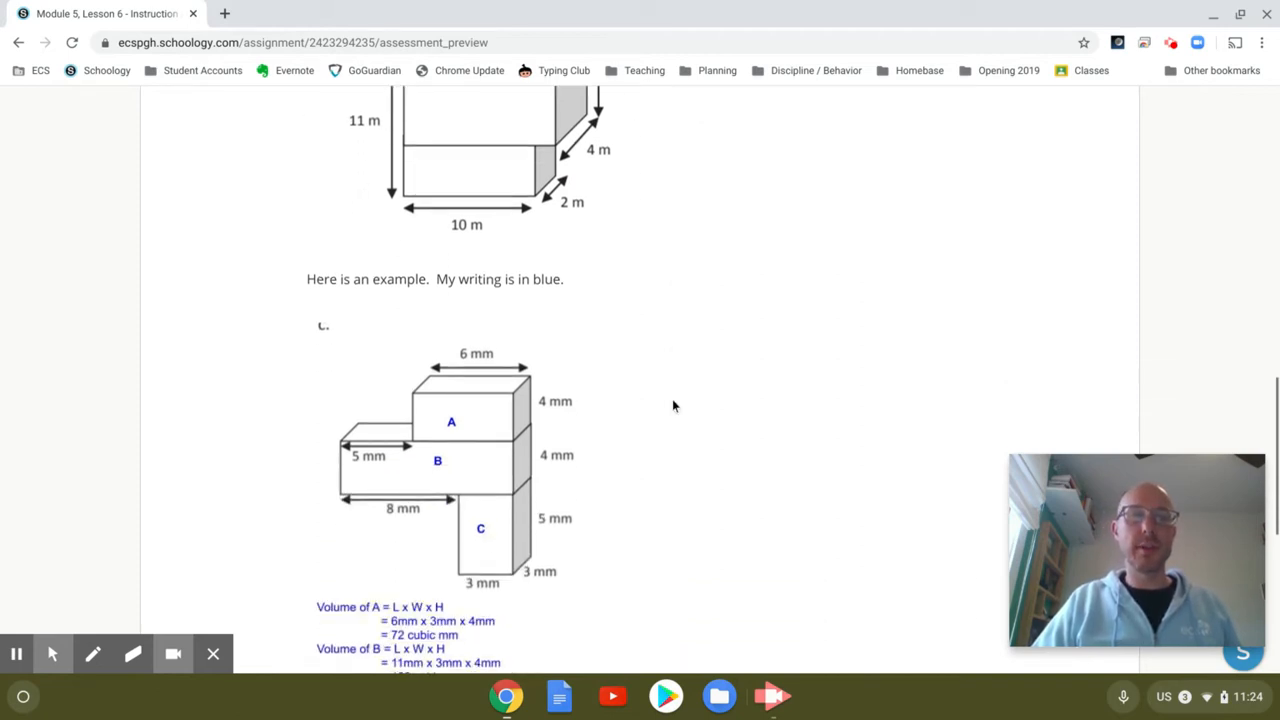
scroll(673, 405, "down", 1)
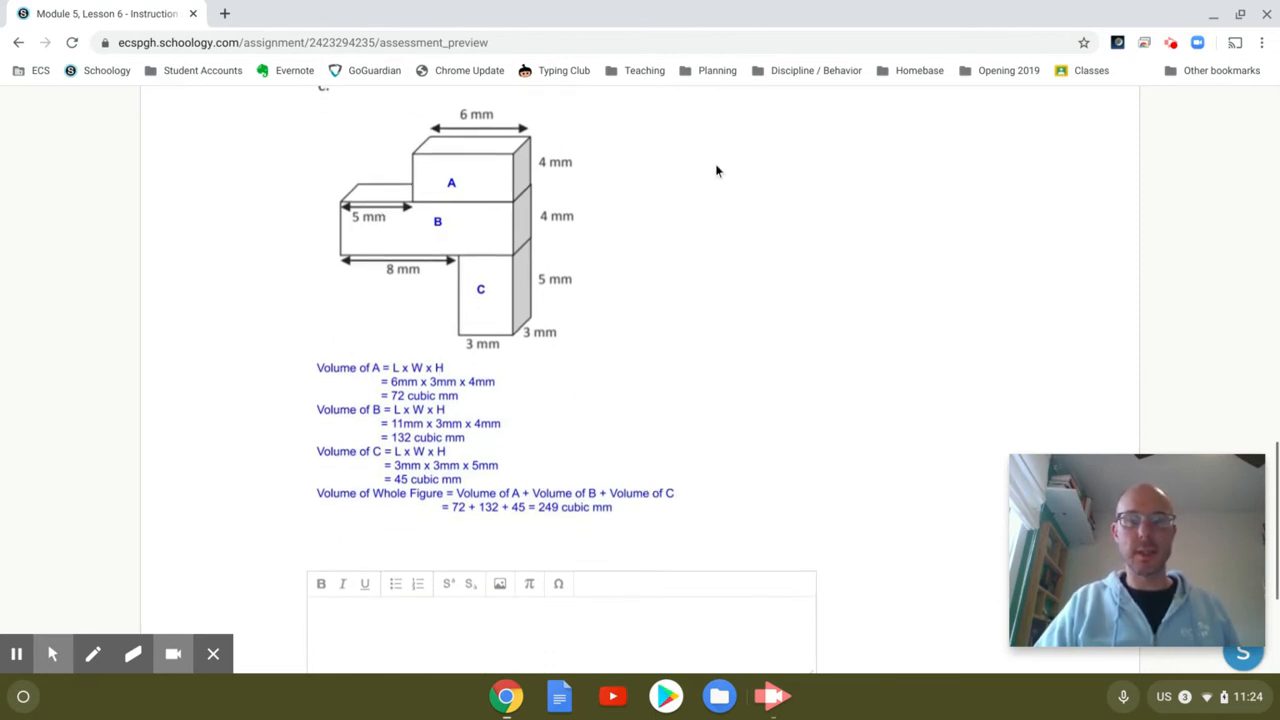
scroll(687, 268, "up", 4)
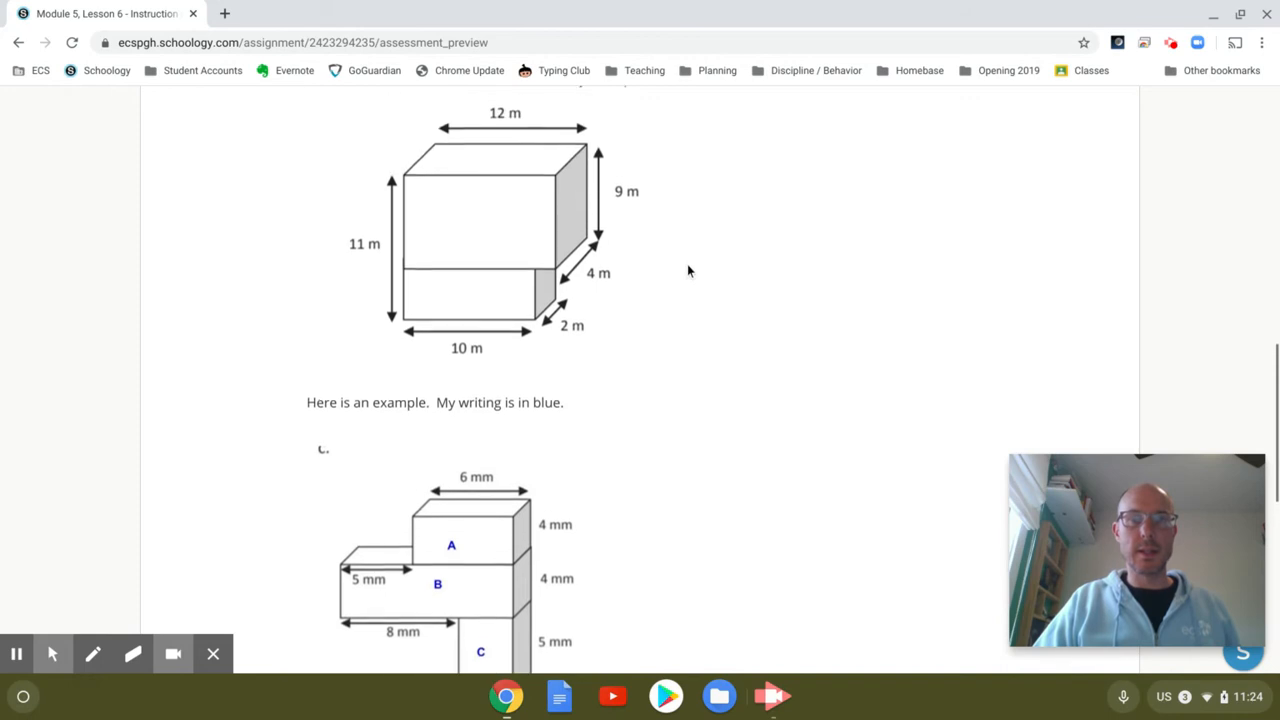
scroll(687, 270, "up", 1)
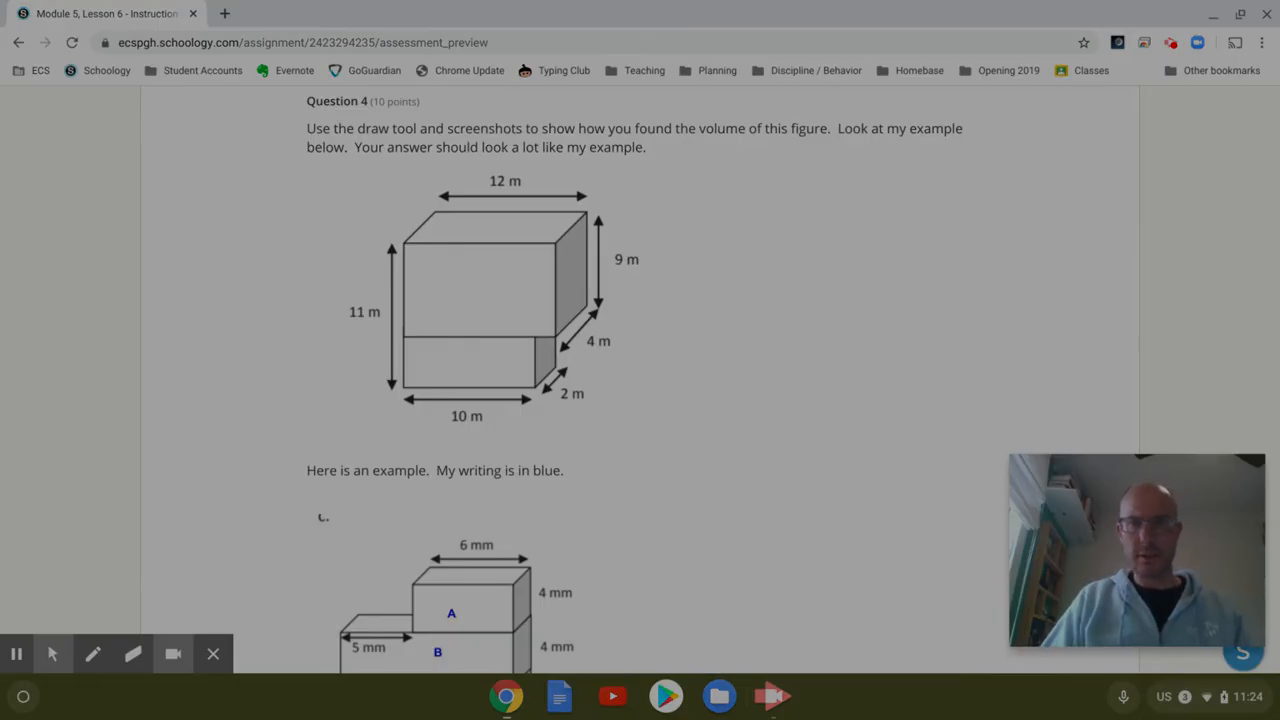
Step: Screenshot the 12 m by 11 m prism figure from Question 4 and copy it to the clipboard
left_click_drag(671, 165, 336, 443)
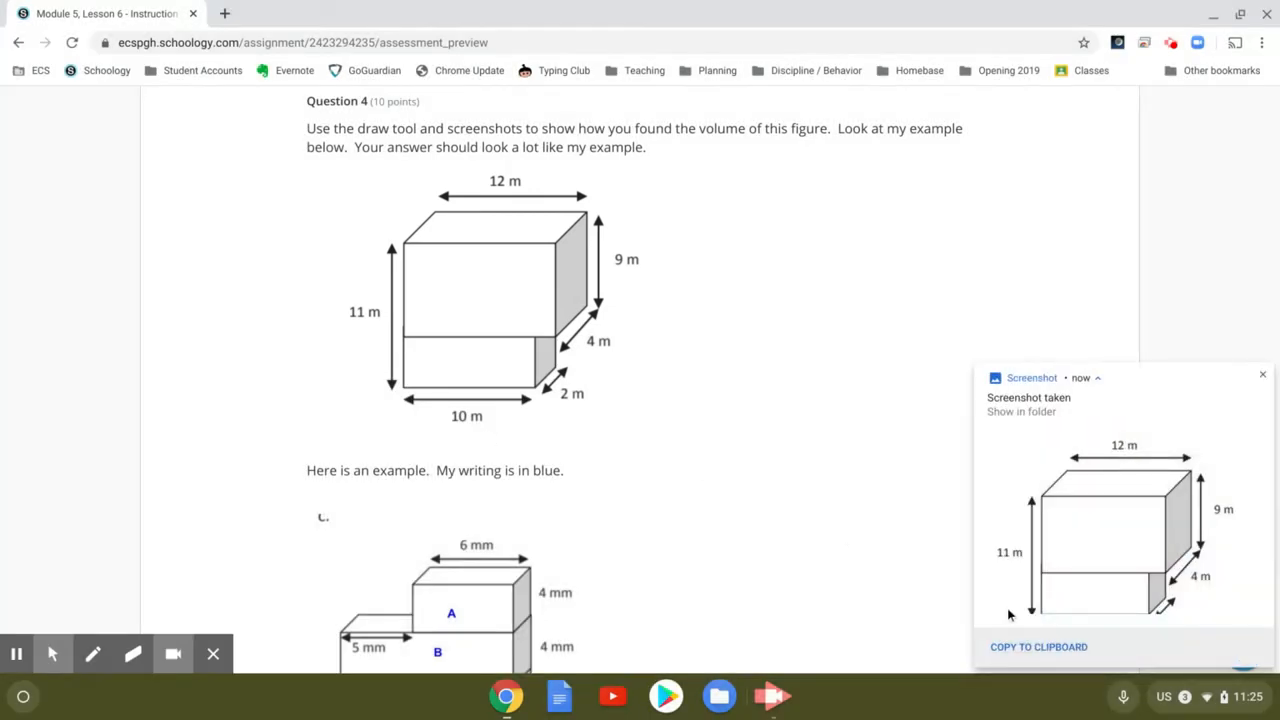
left_click(1036, 648)
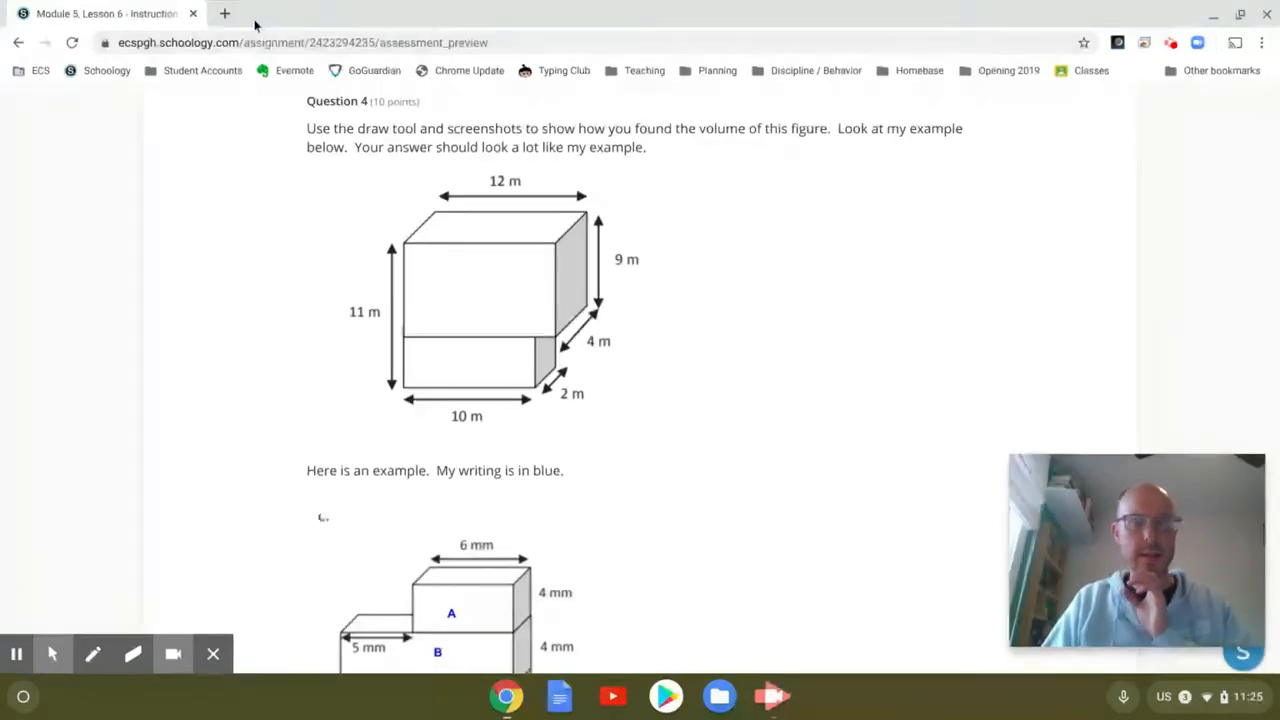
Step: Create a blank Google Docs document in a new Chrome tab via the Google apps grid
left_click(224, 14)
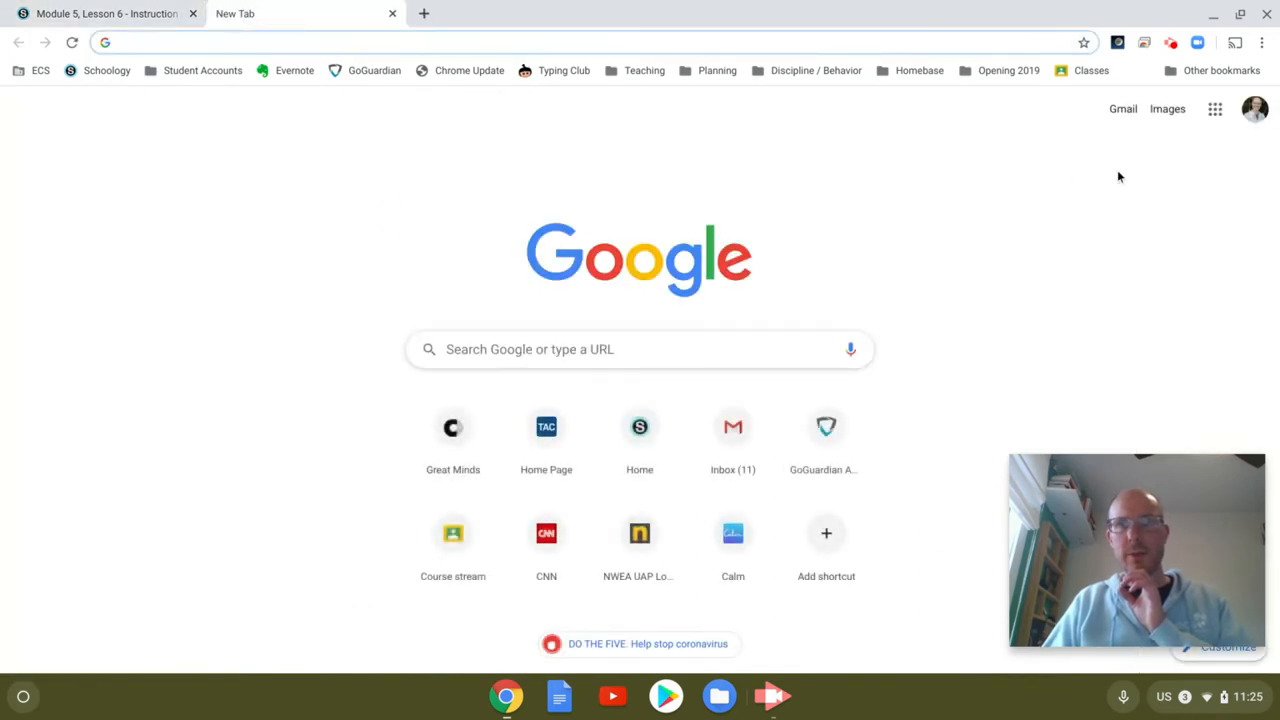
left_click(1214, 110)
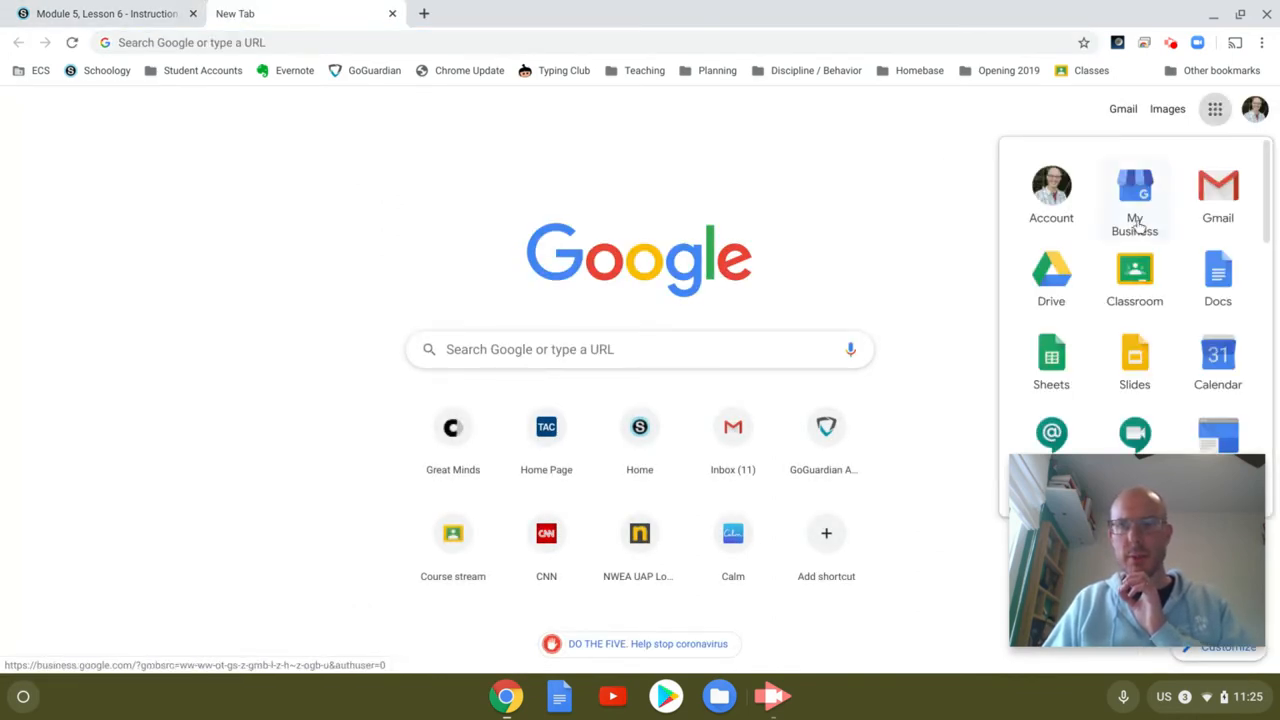
left_click(1219, 274)
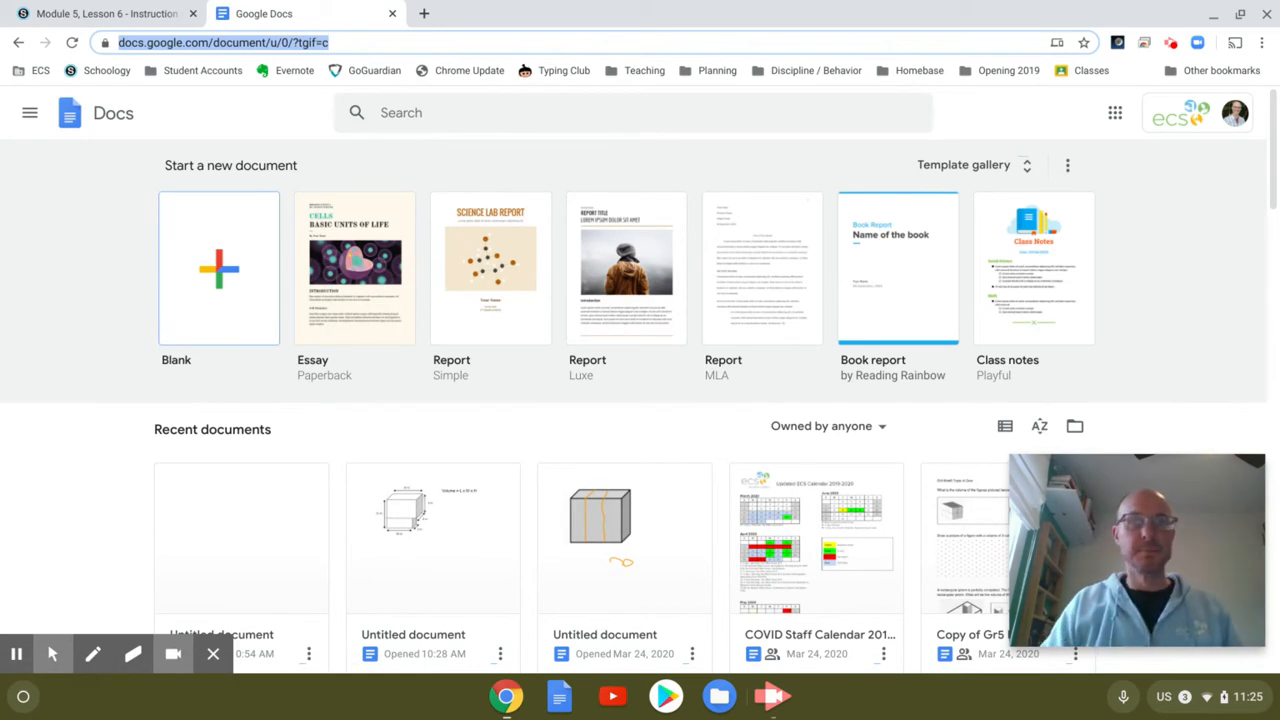
left_click(224, 255)
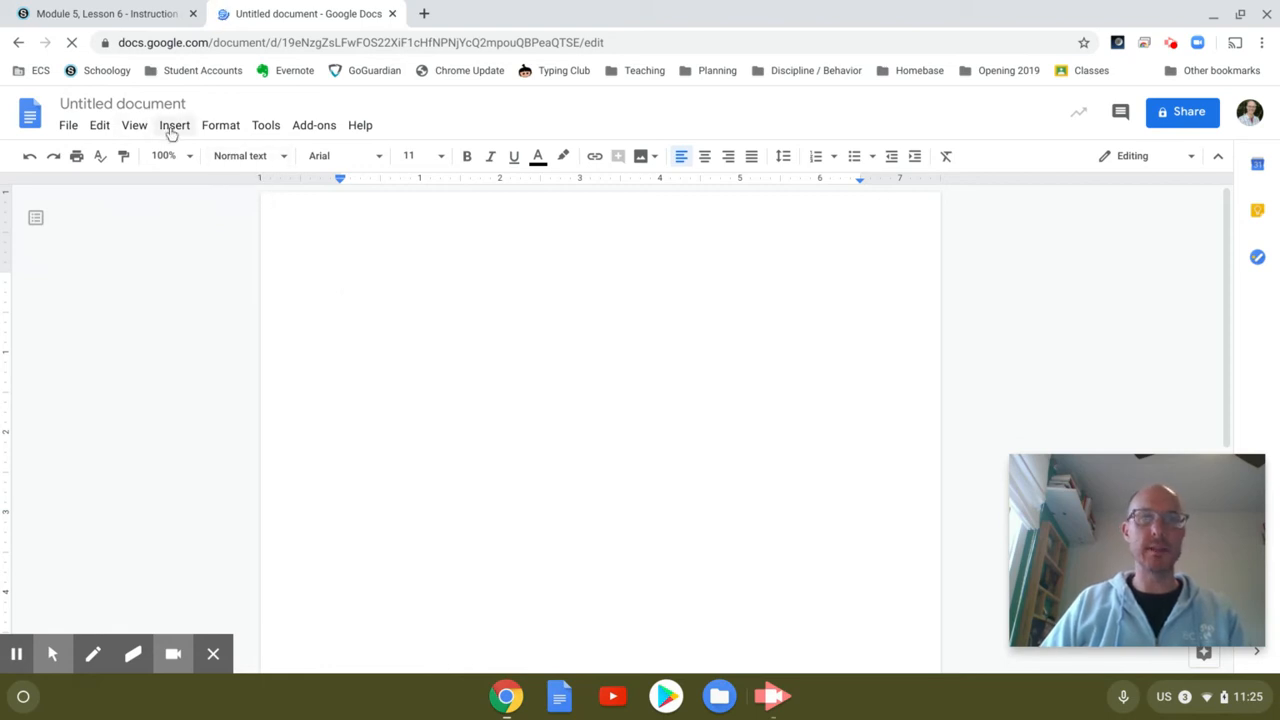
Step: Insert a new drawing into the document
left_click(173, 128)
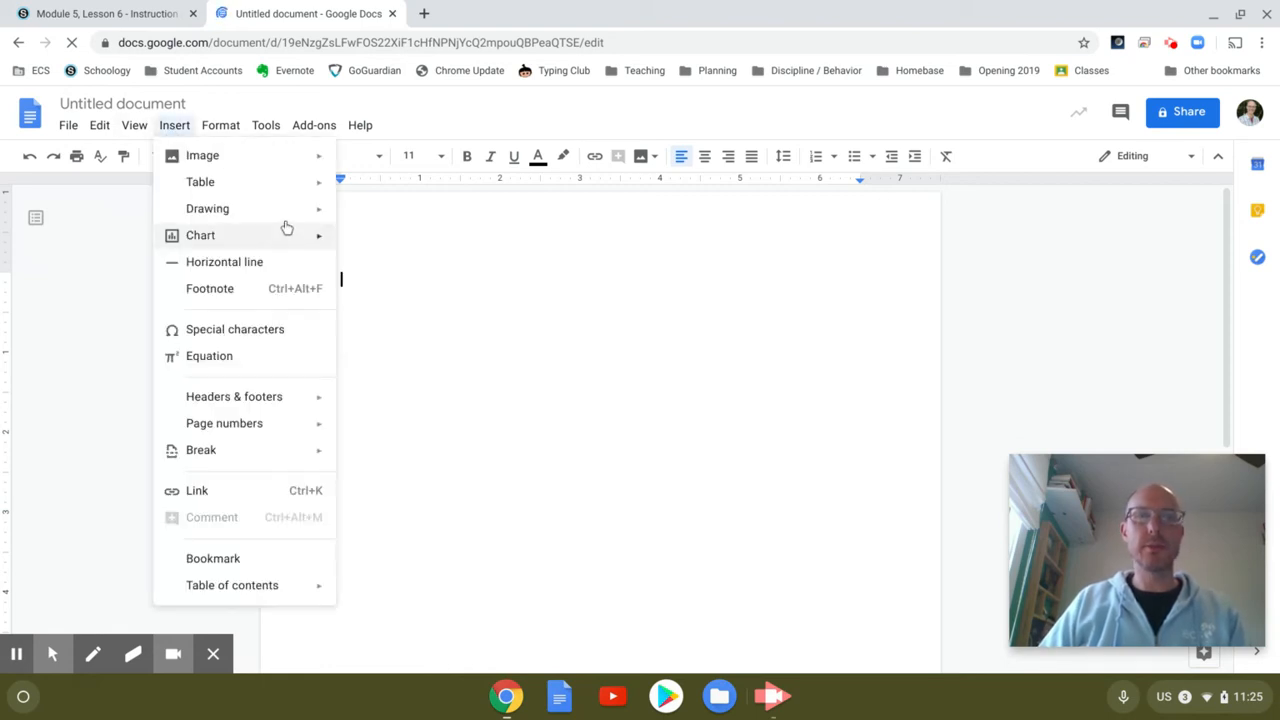
mouse_move(288, 216)
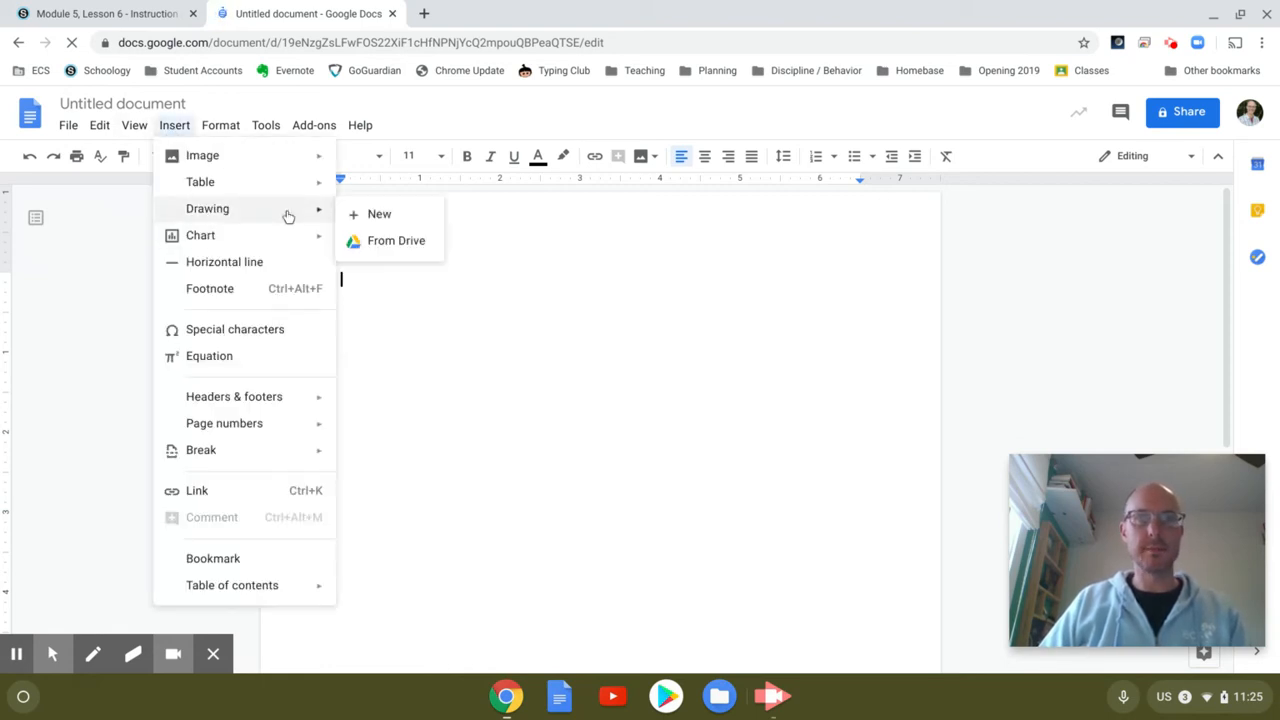
left_click(409, 220)
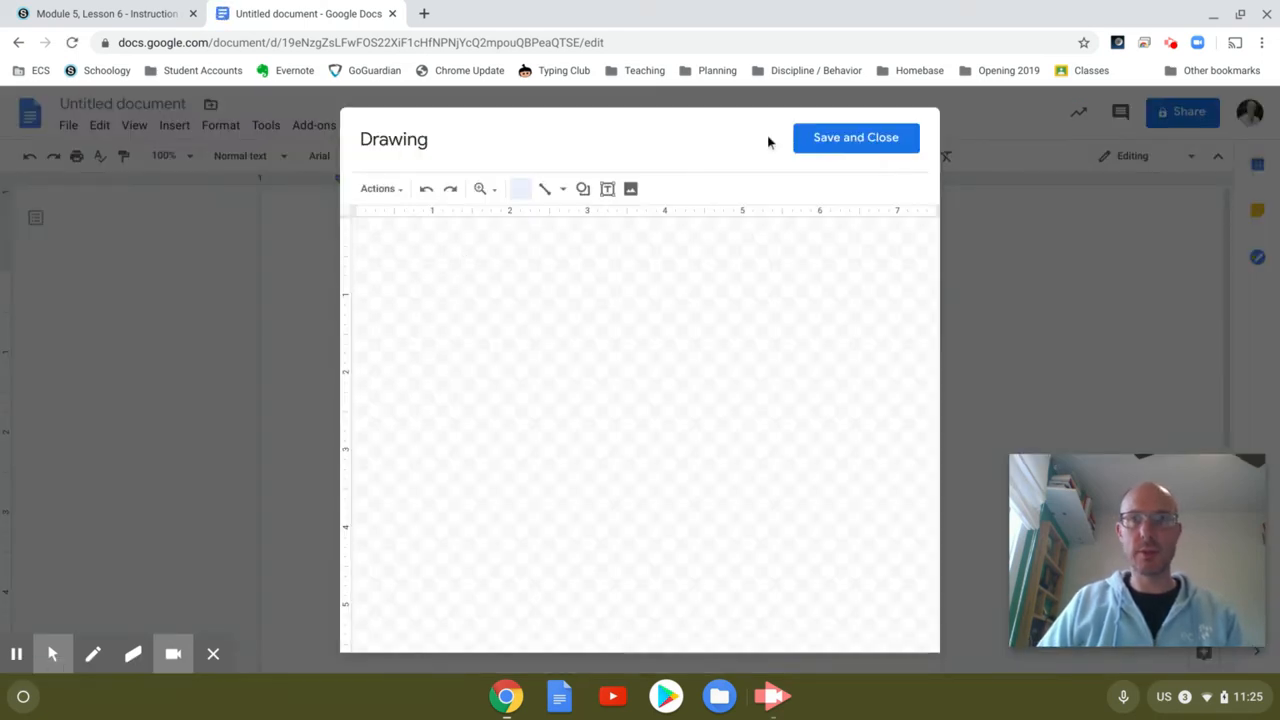
Step: Check the canvas's right-click paste options, then dismiss the menu without pasting
right_click(382, 279)
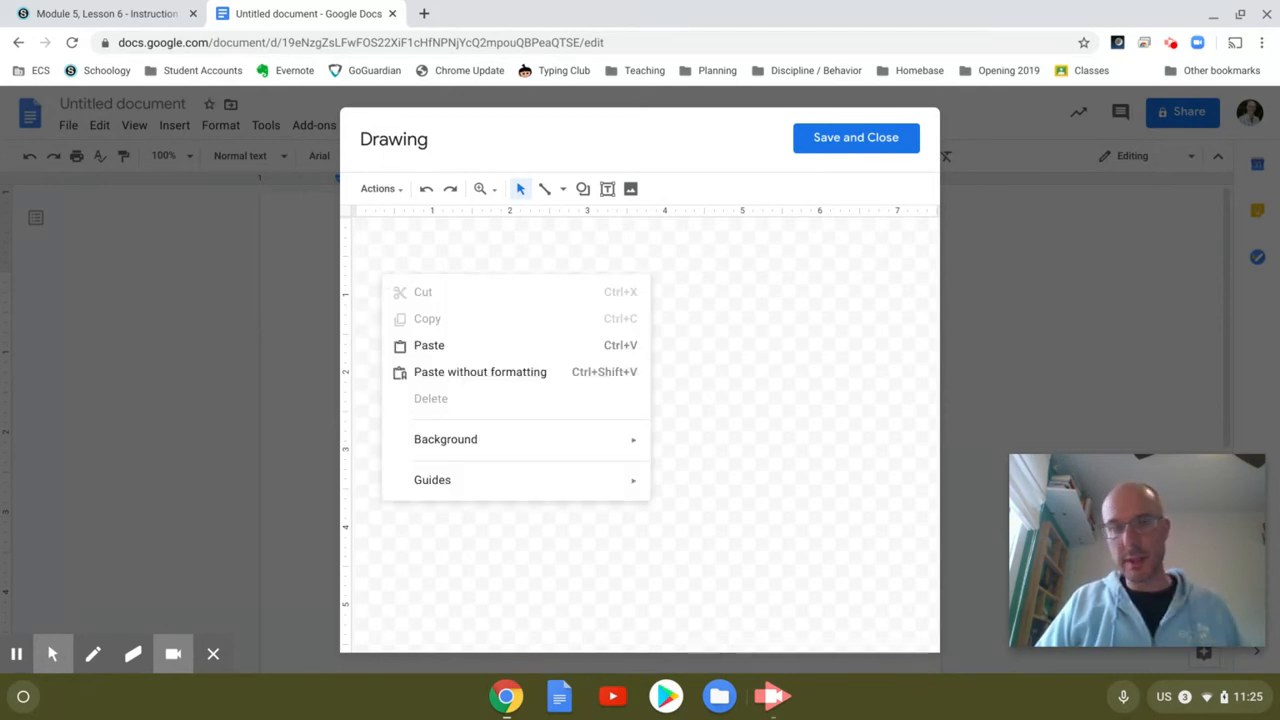
left_click(433, 264)
right_click(433, 264)
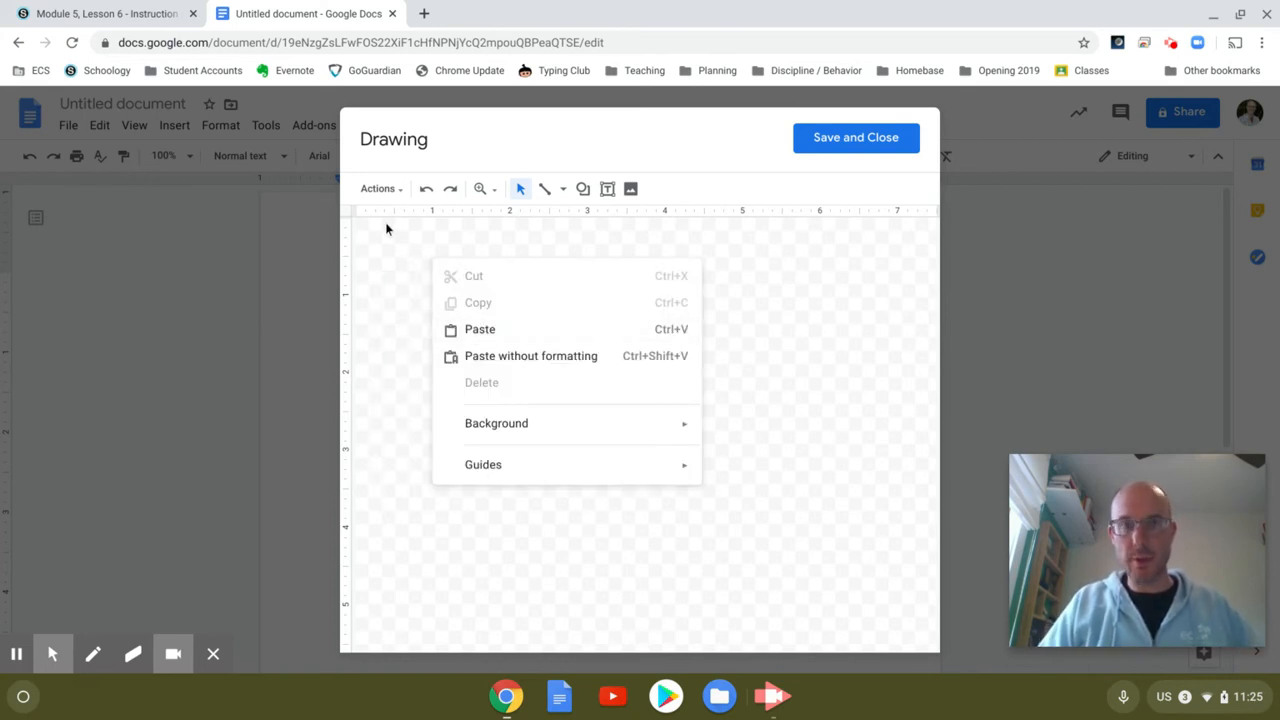
left_click(393, 240)
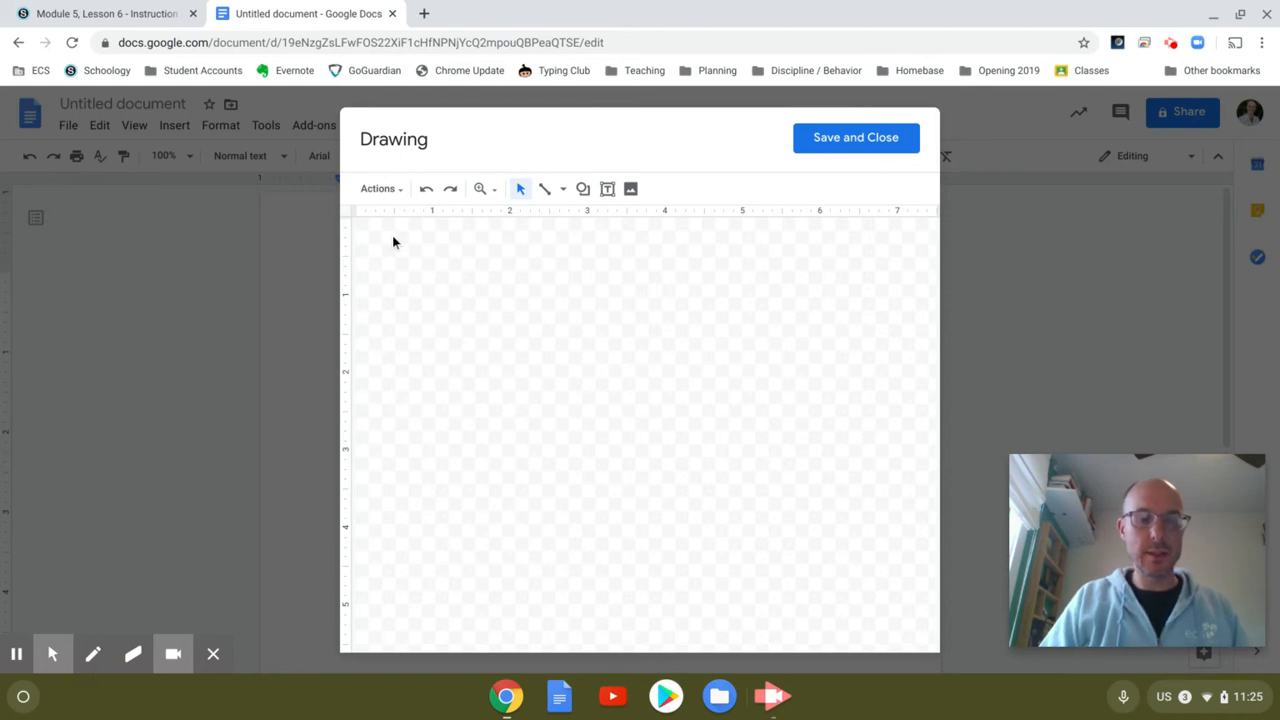
Step: Try pasting the prism screenshot and opening image options, undoing both attempts
key("ctrl+v")
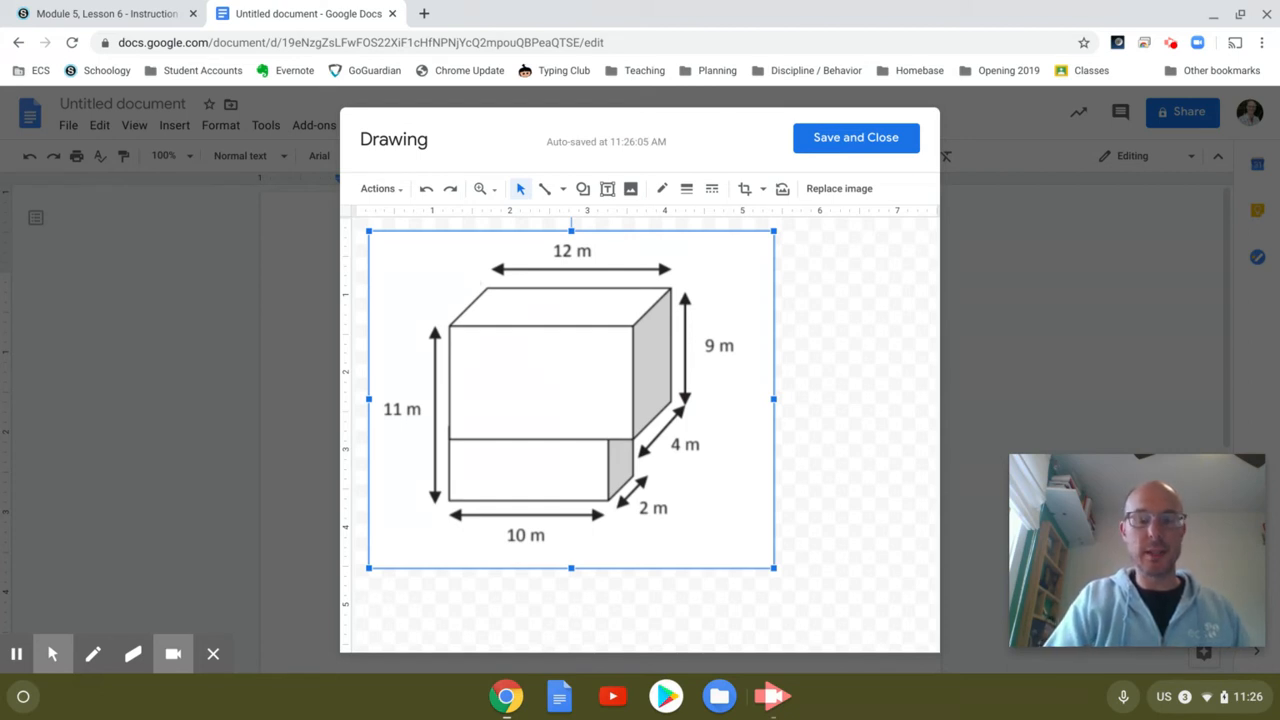
key("Delete")
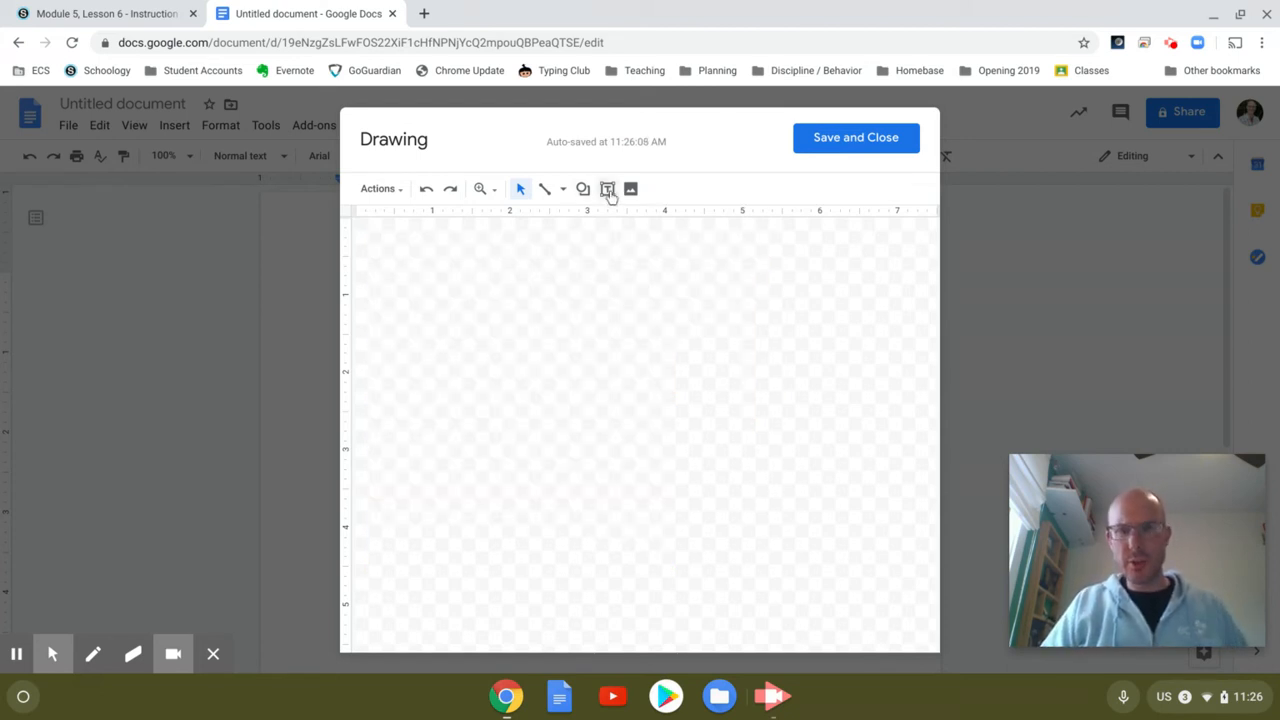
left_click(630, 189)
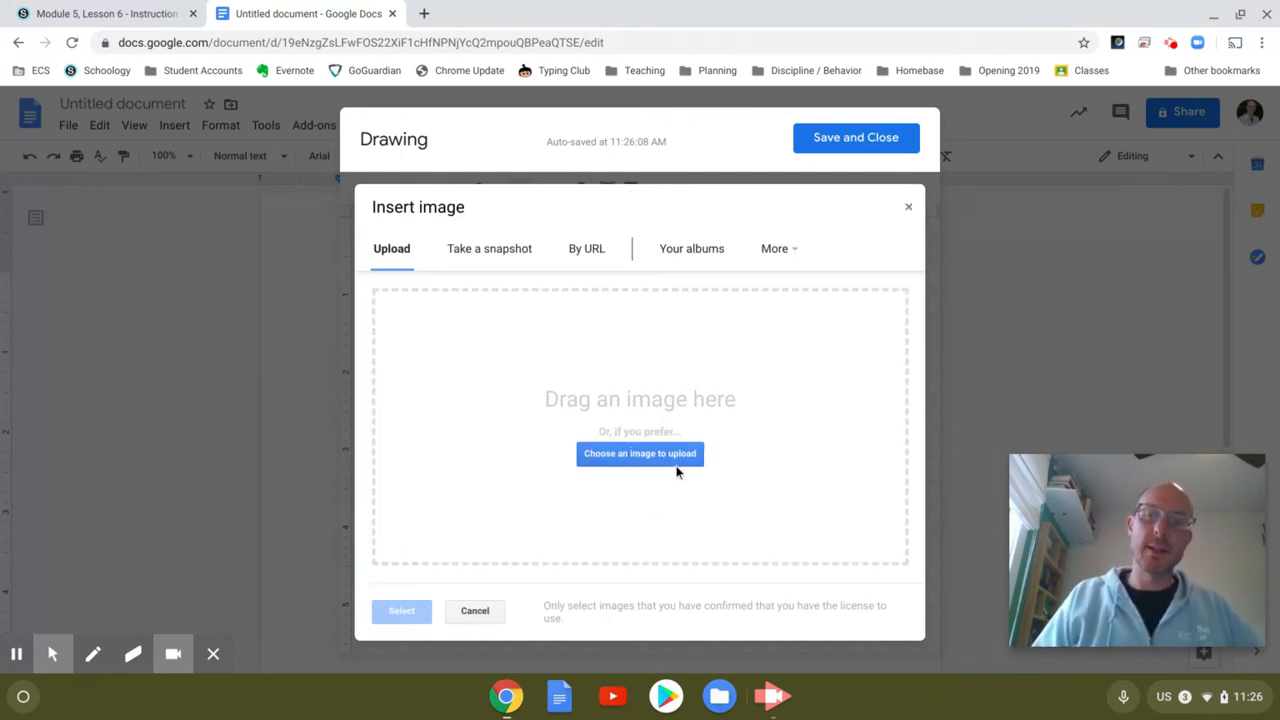
left_click(463, 612)
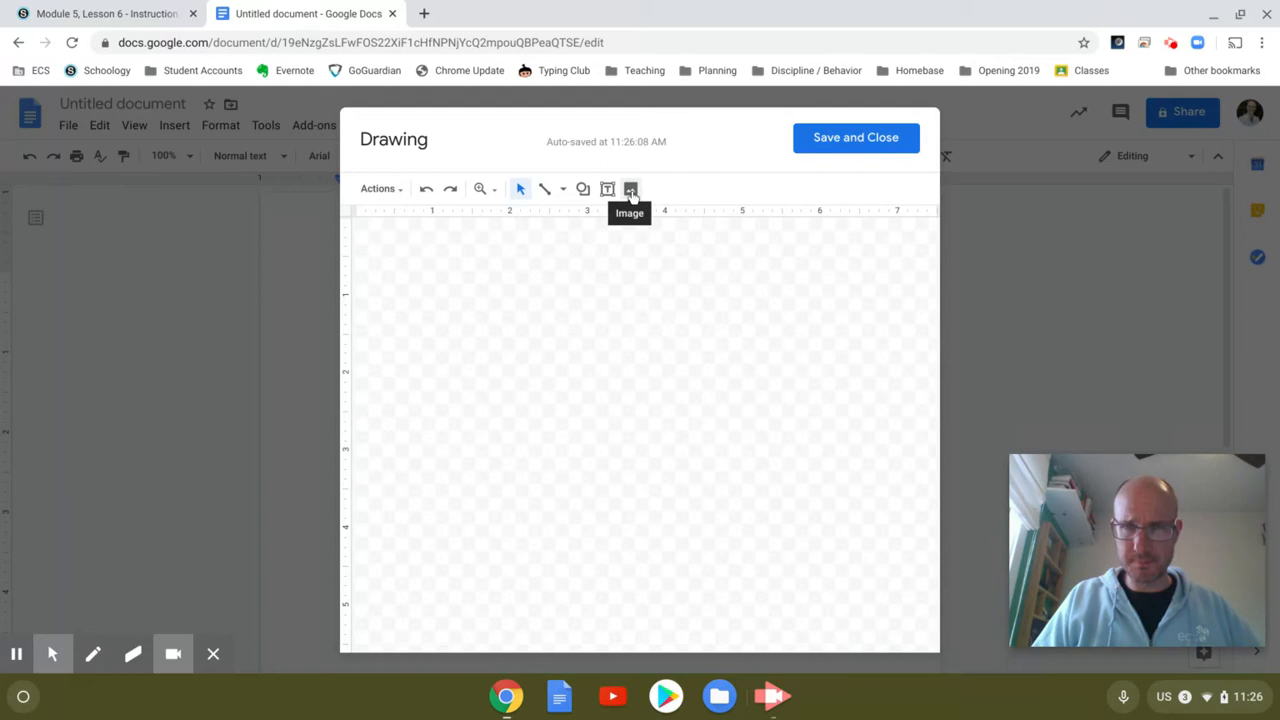
Step: Upload the 11.25.05 AM prism screenshot from Downloads into the drawing and nudge it up-left
left_click(631, 190)
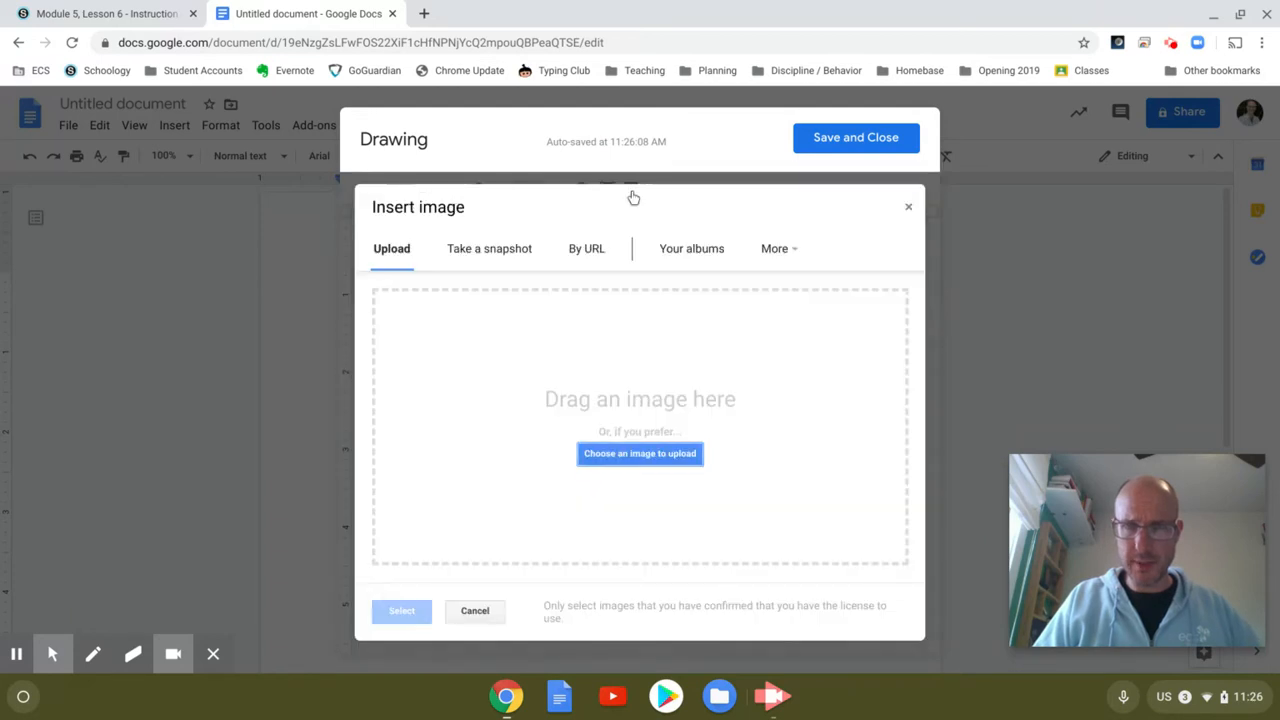
left_click(622, 455)
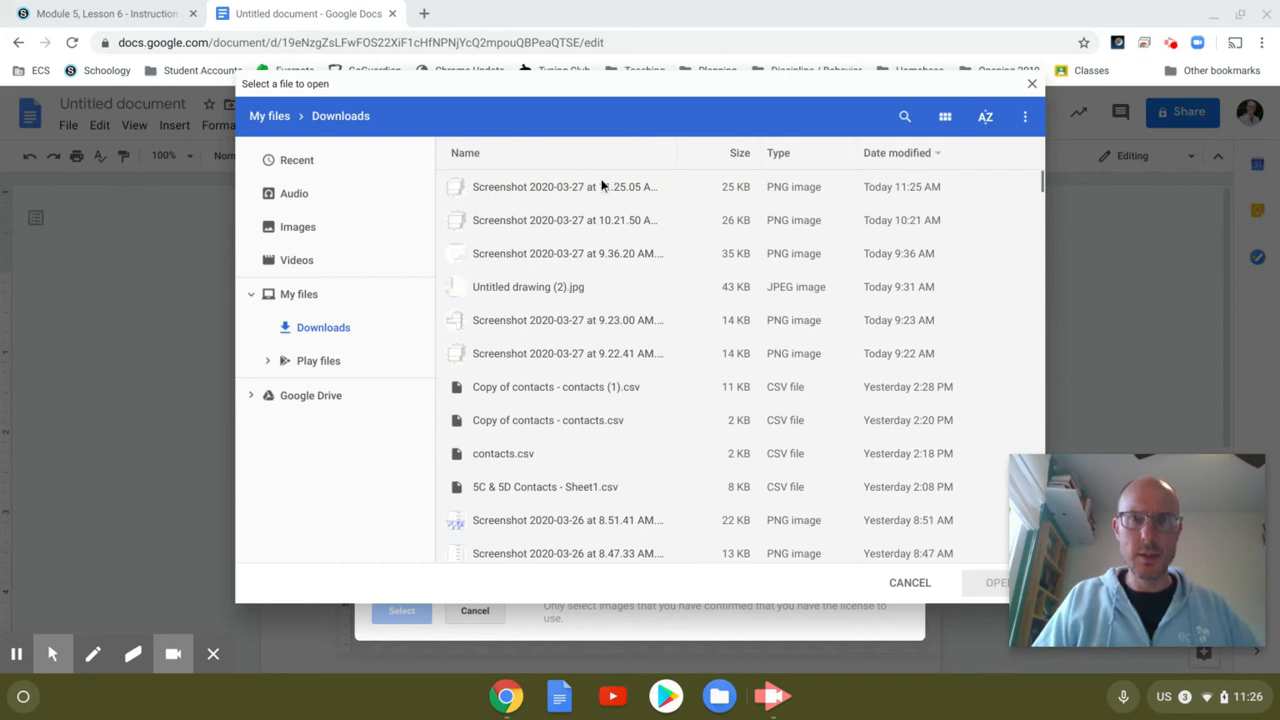
left_click(603, 186)
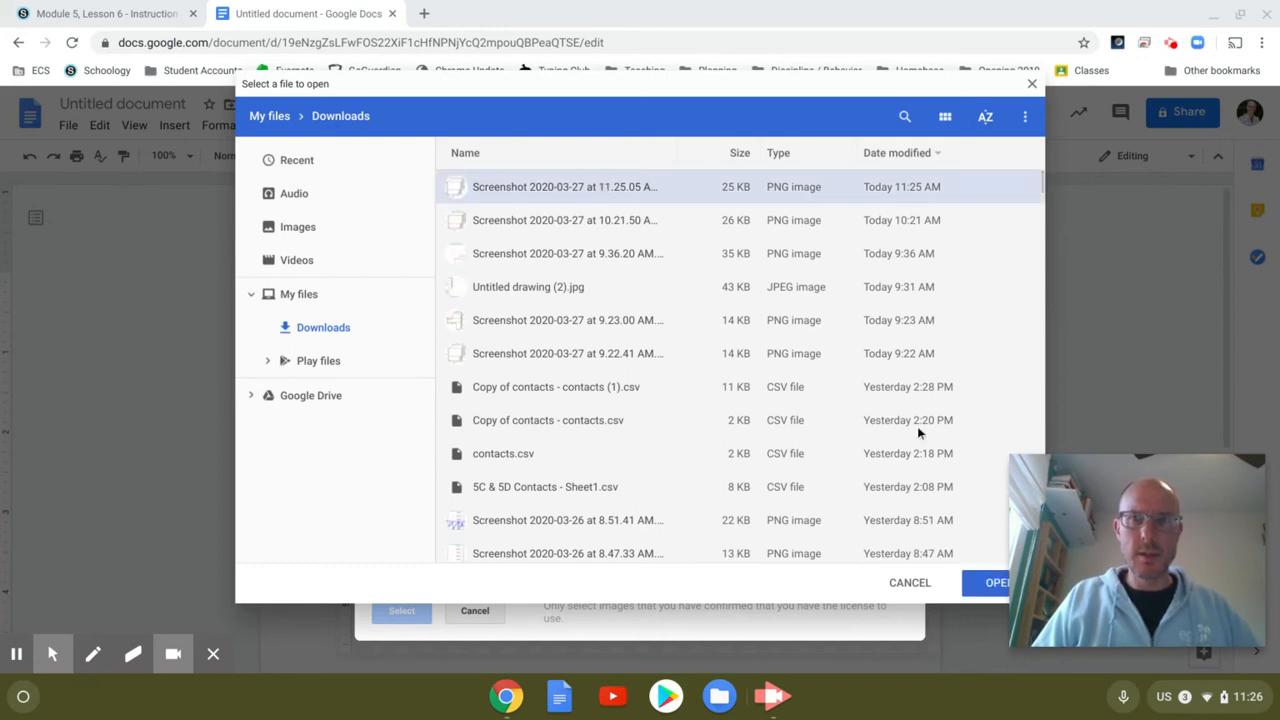
left_click(979, 586)
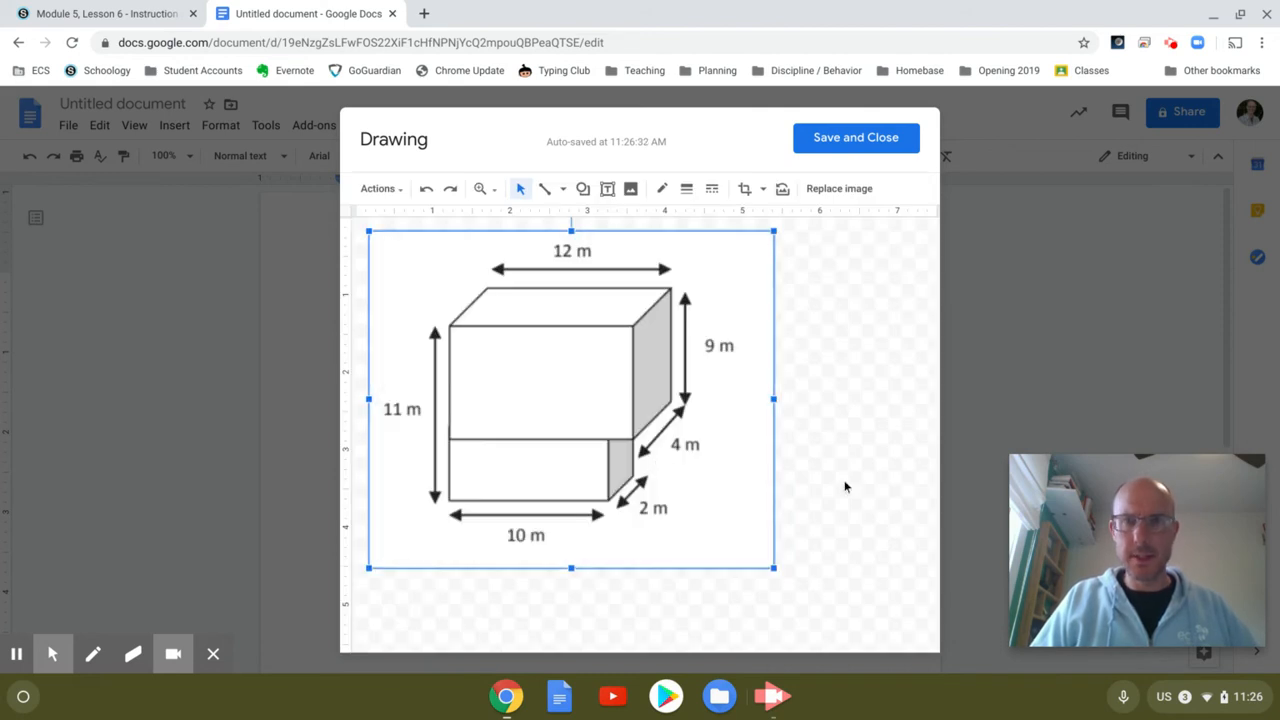
left_click(845, 487)
left_click_drag(668, 446, 651, 433)
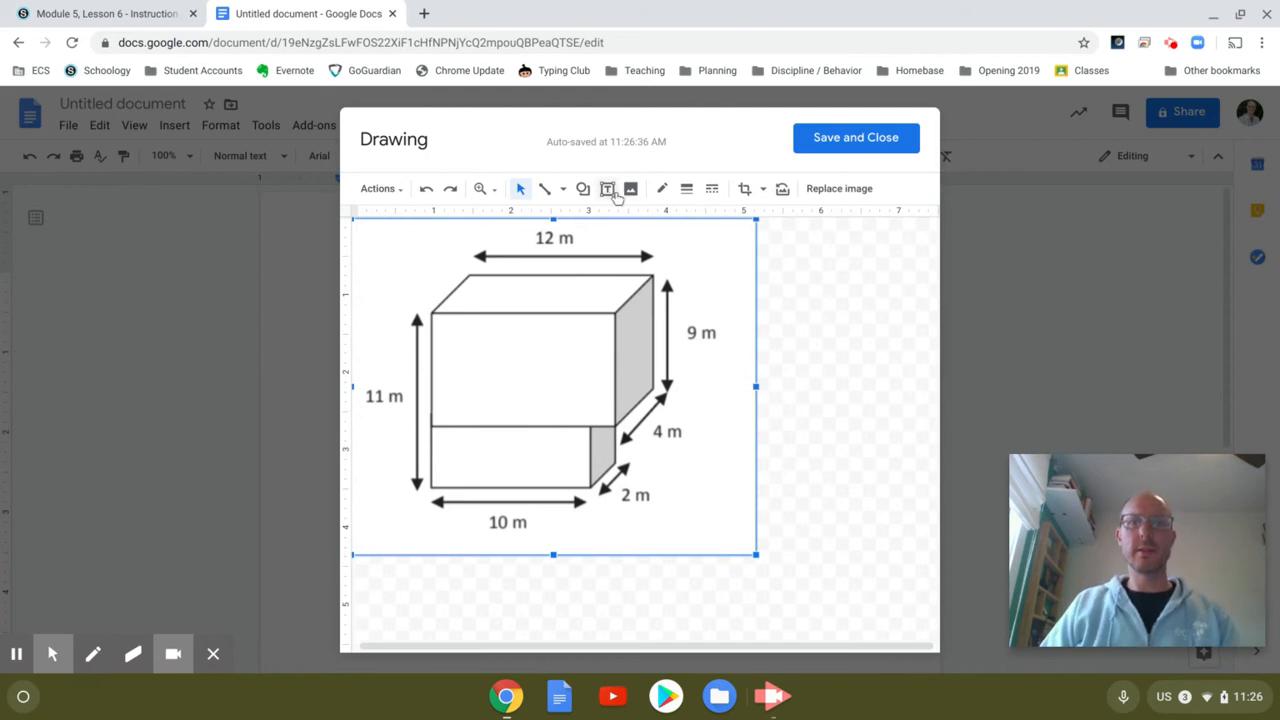
Step: Draw a text box beside the figure, move it to the top right, and enlarge it
left_click(608, 190)
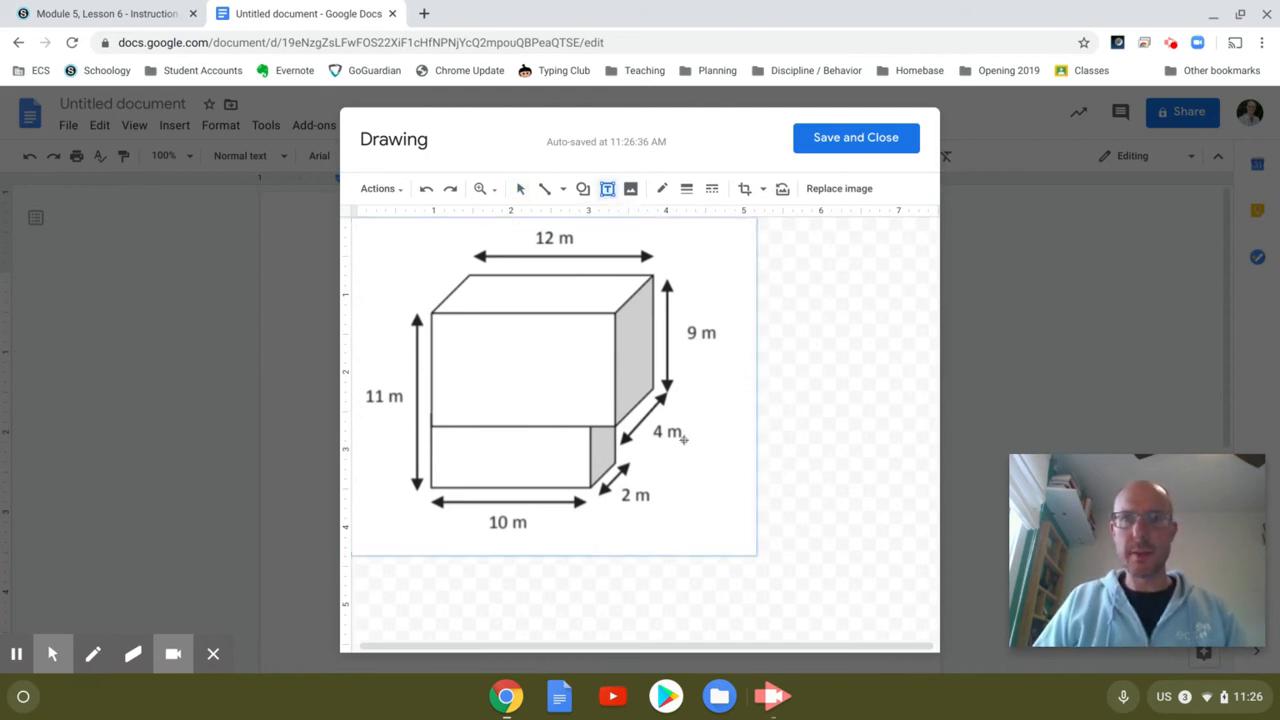
left_click_drag(721, 416, 824, 515)
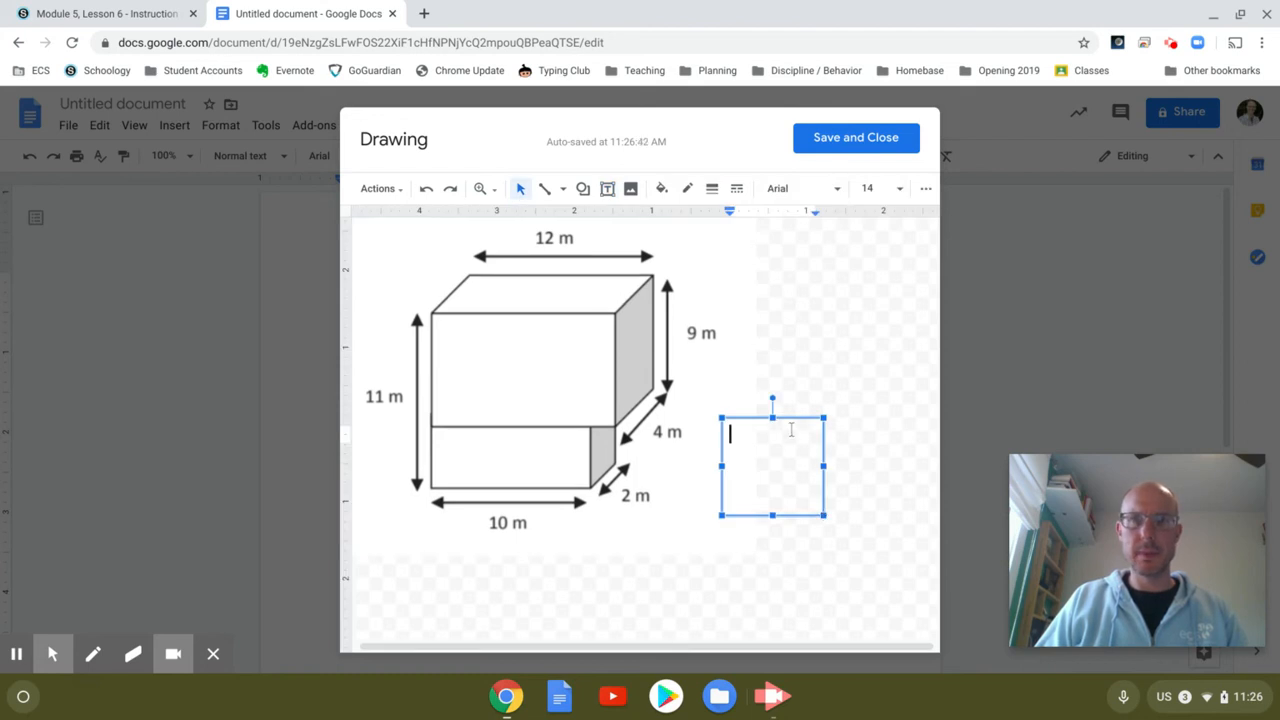
left_click(788, 420)
left_click_drag(788, 420, 789, 220)
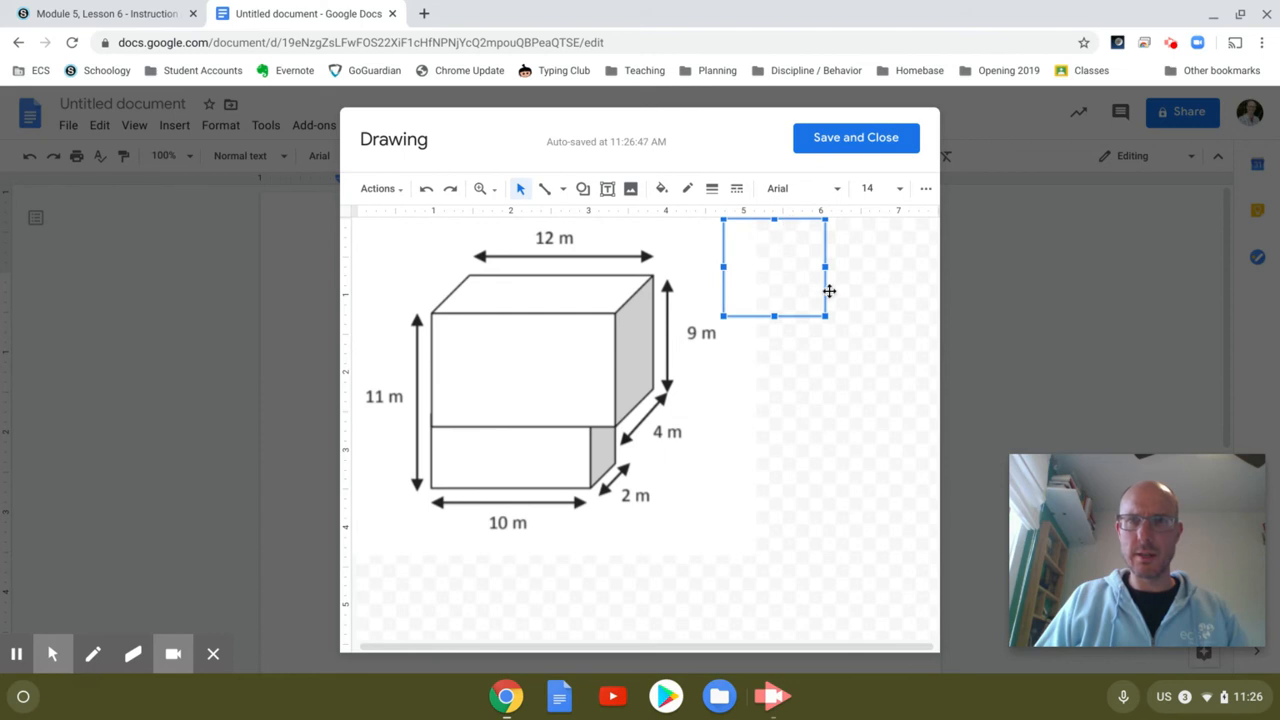
left_click_drag(825, 316, 932, 381)
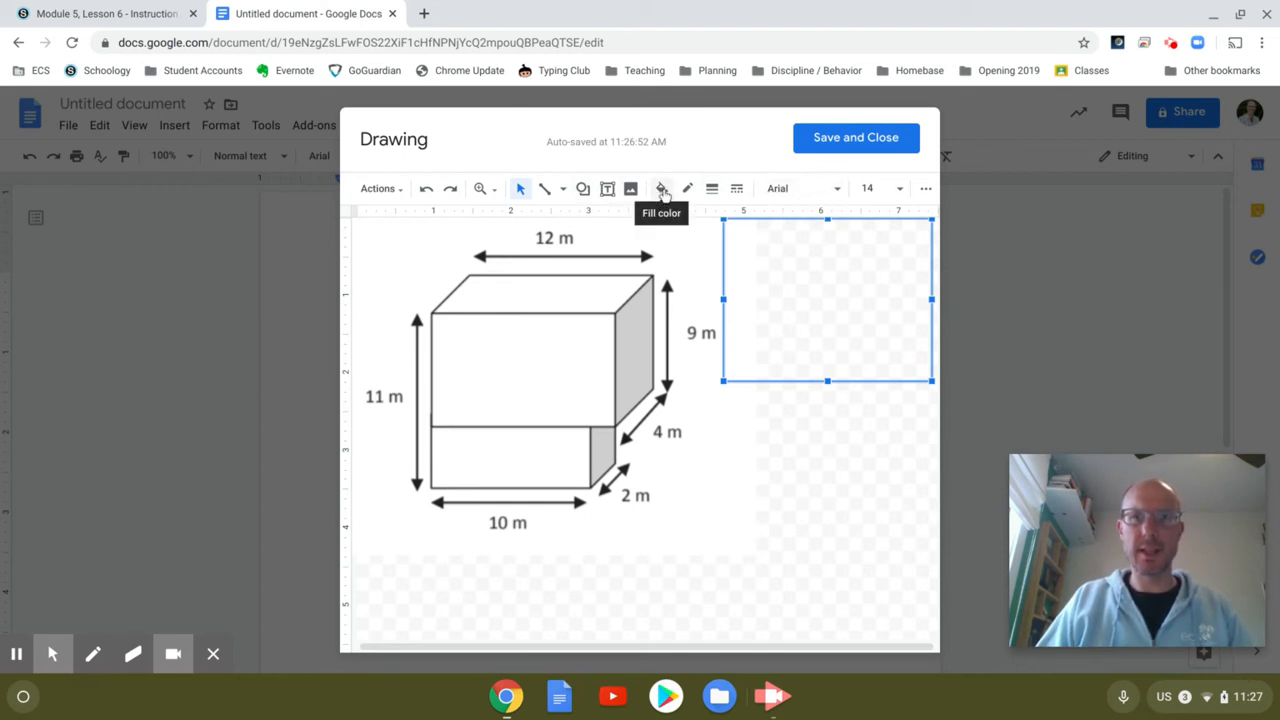
Step: Fill the text box with cyan and start editing its text
left_click(663, 193)
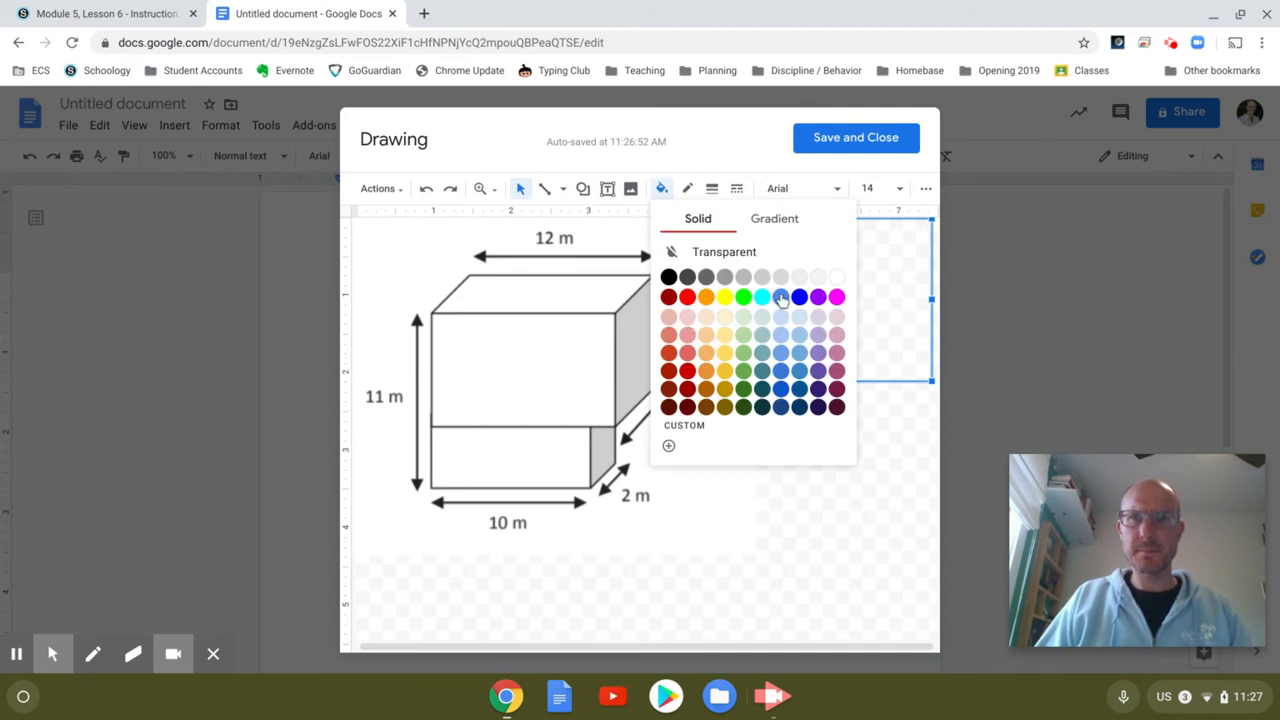
left_click(762, 297)
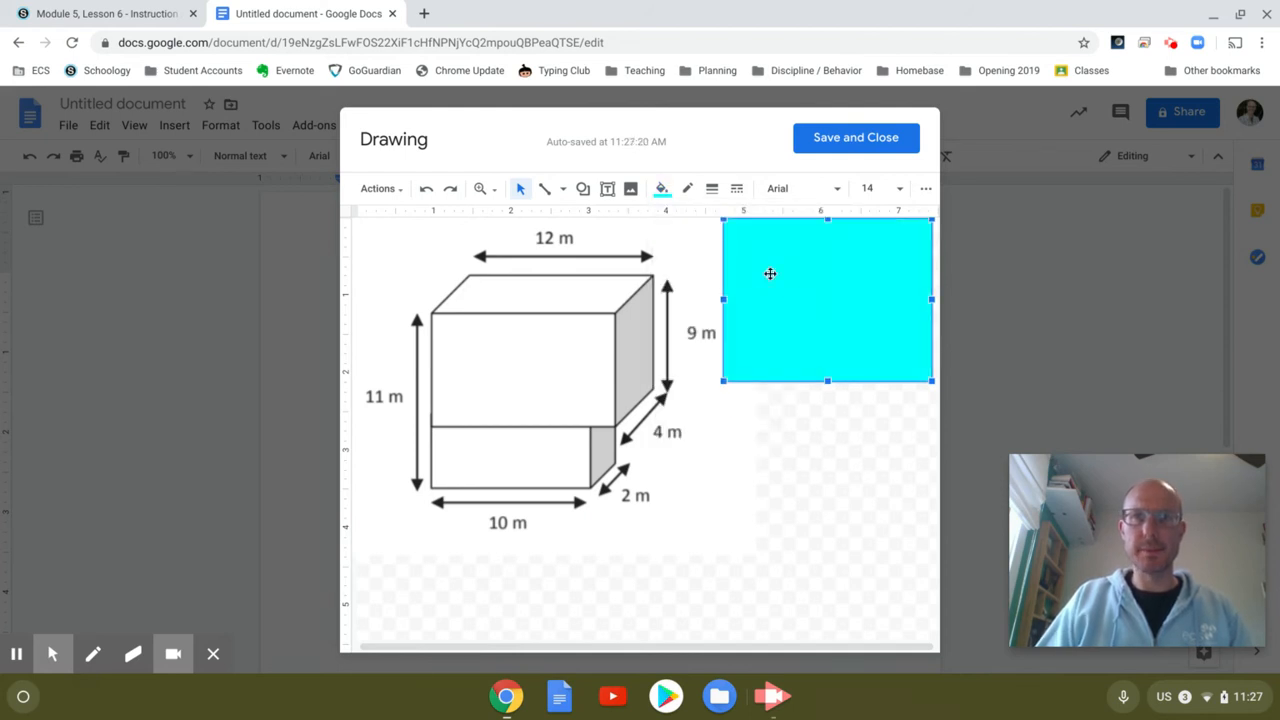
double_click(770, 273)
Step: Type 'V = L x W x H' on the first line and 'V of A =' on the second
type("V = L")
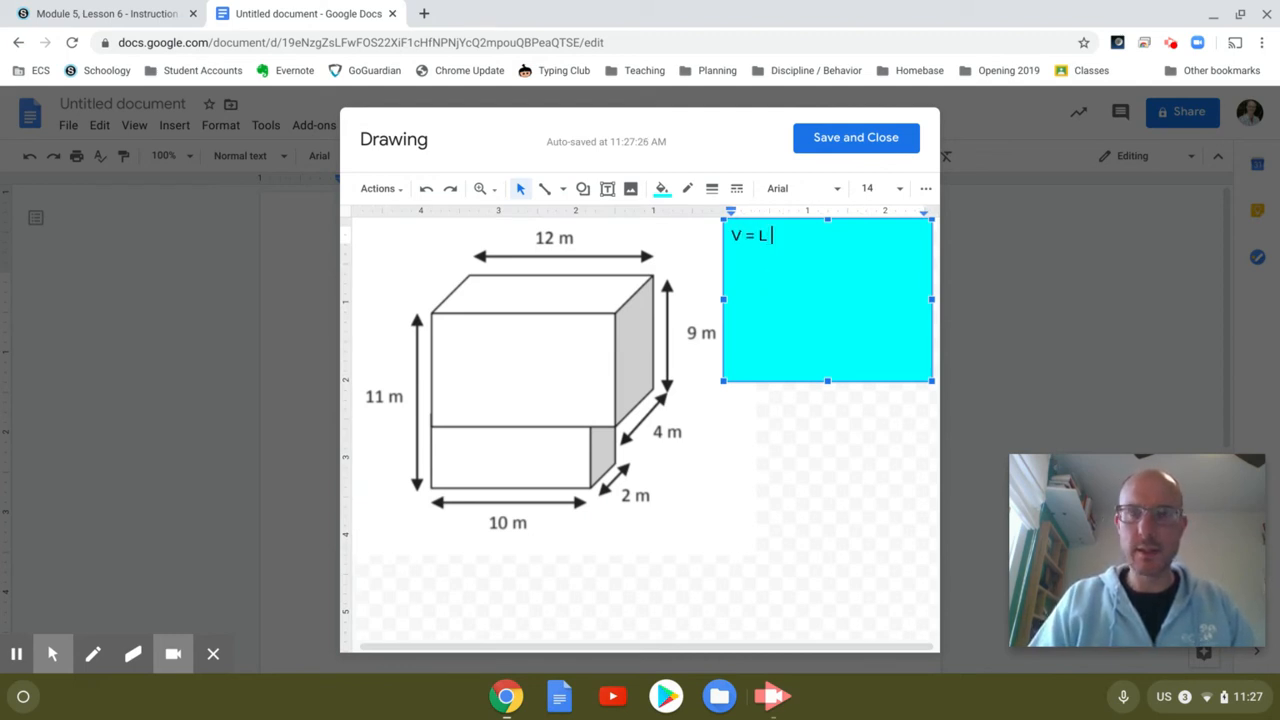
type("x W x")
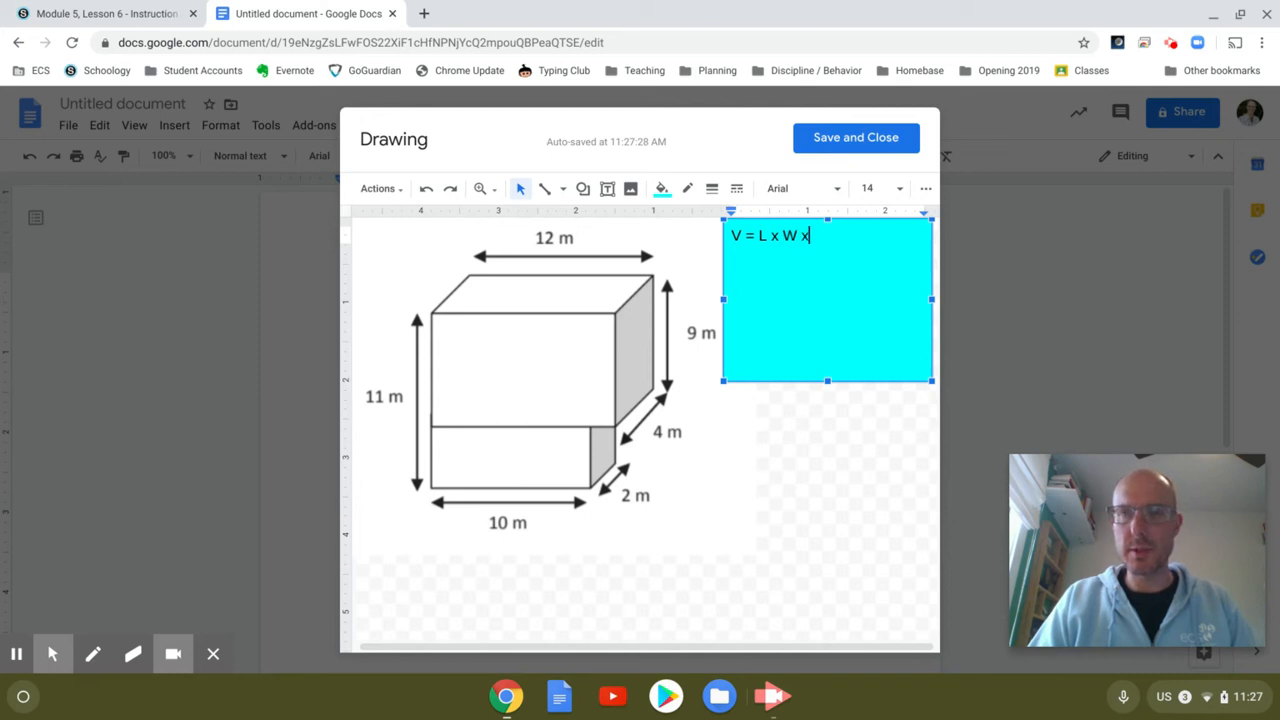
type(" H")
key("Return")
key("BackSpace")
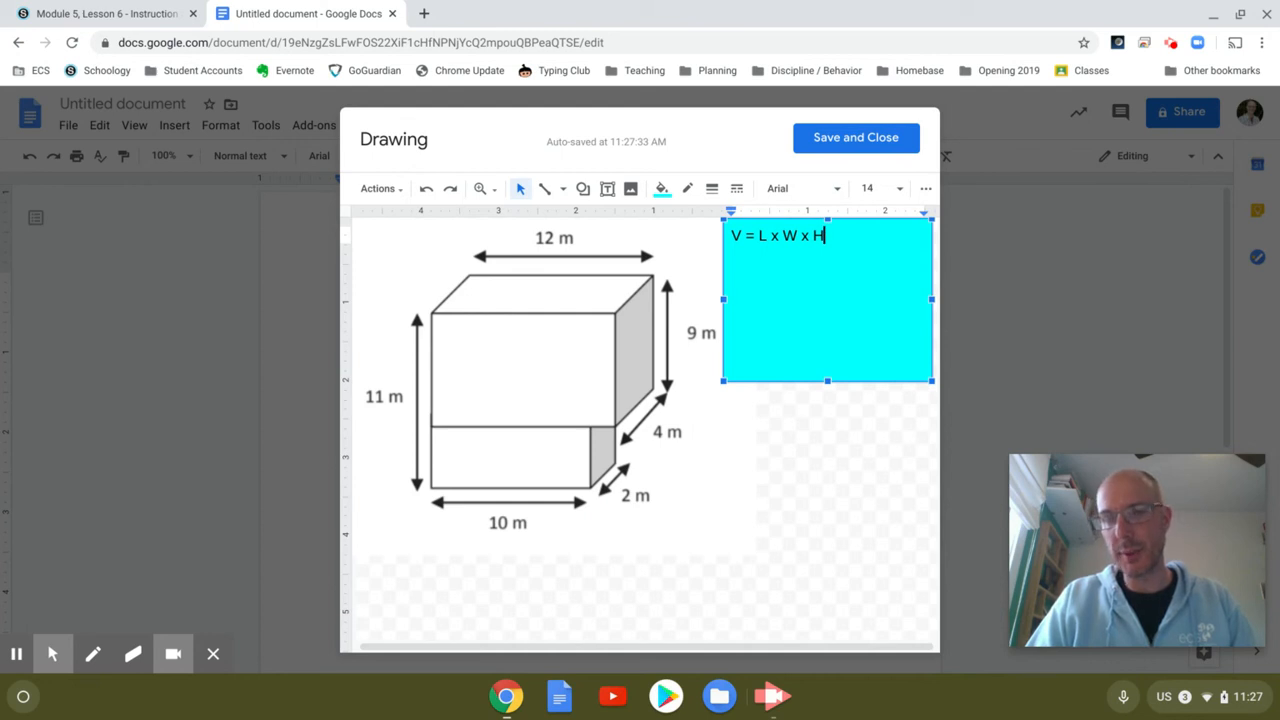
key("Return")
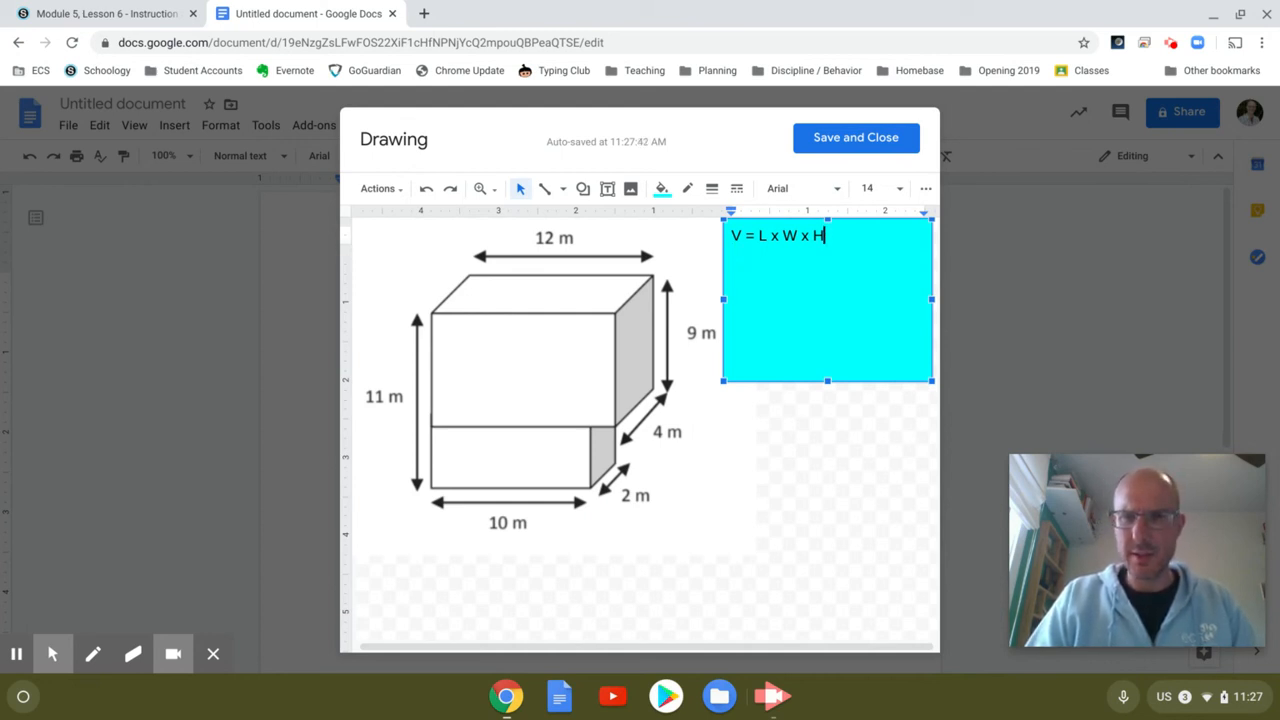
type("V ")
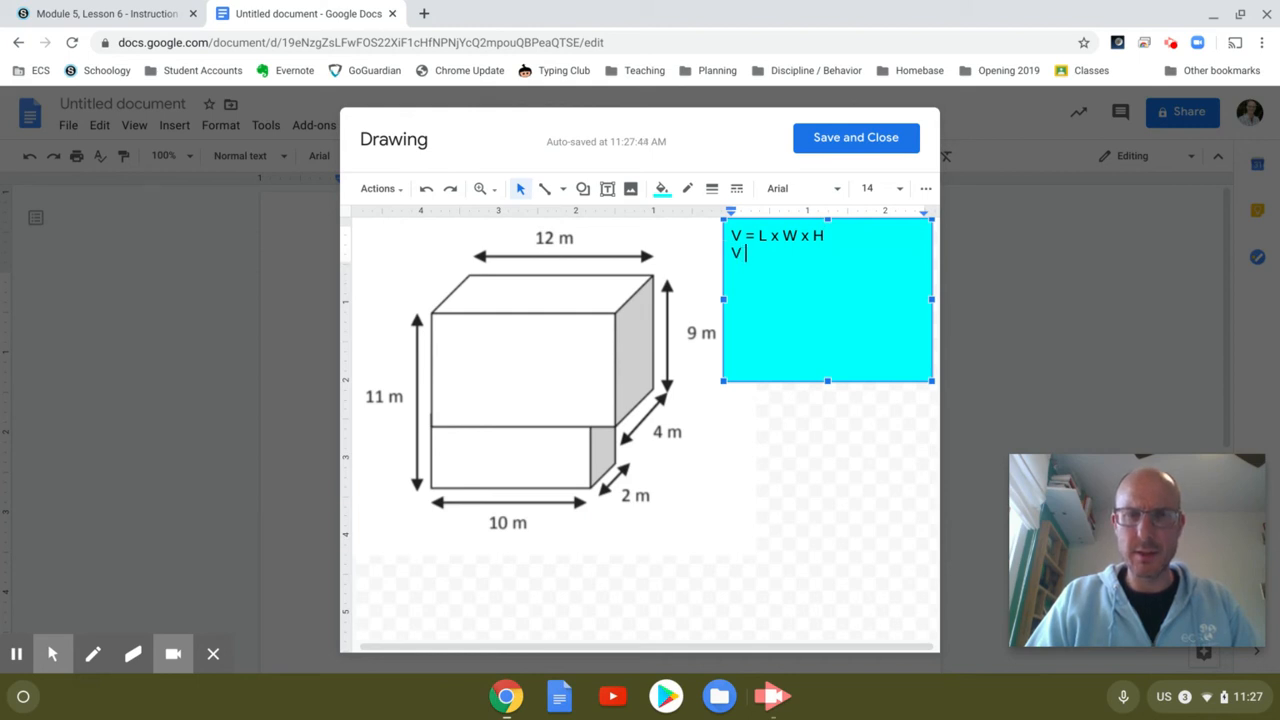
type("of A")
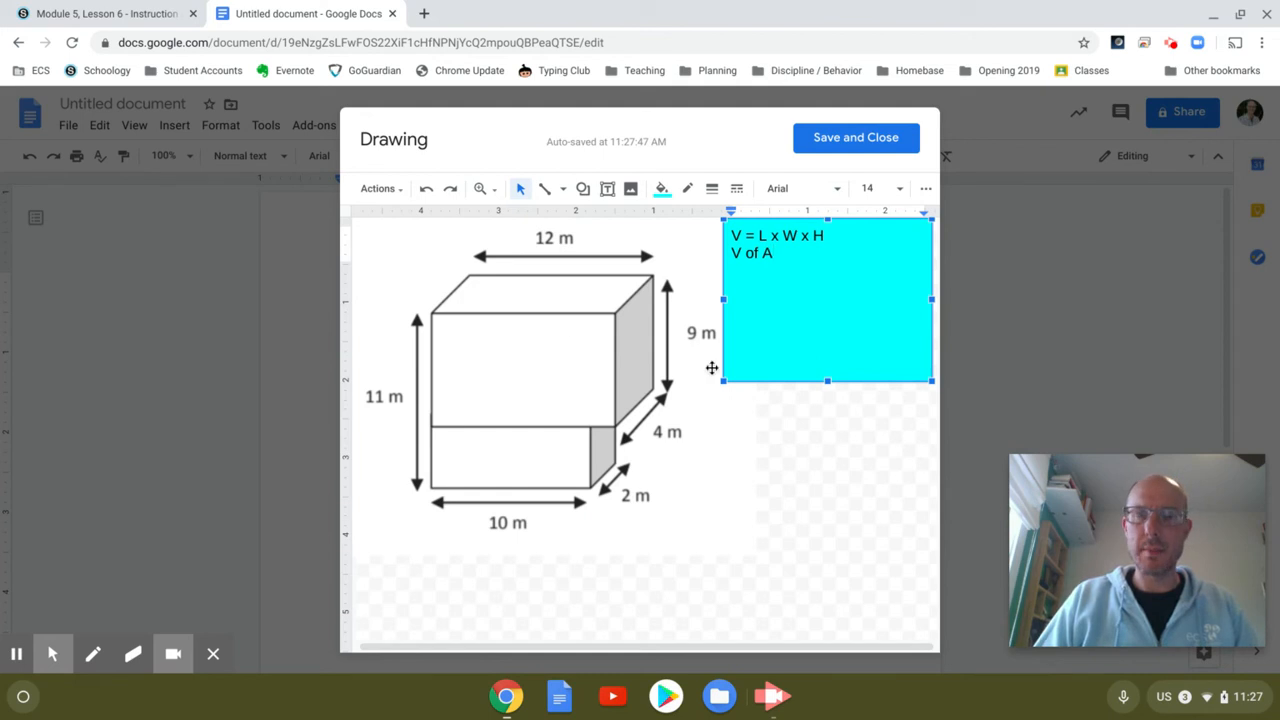
type(" =")
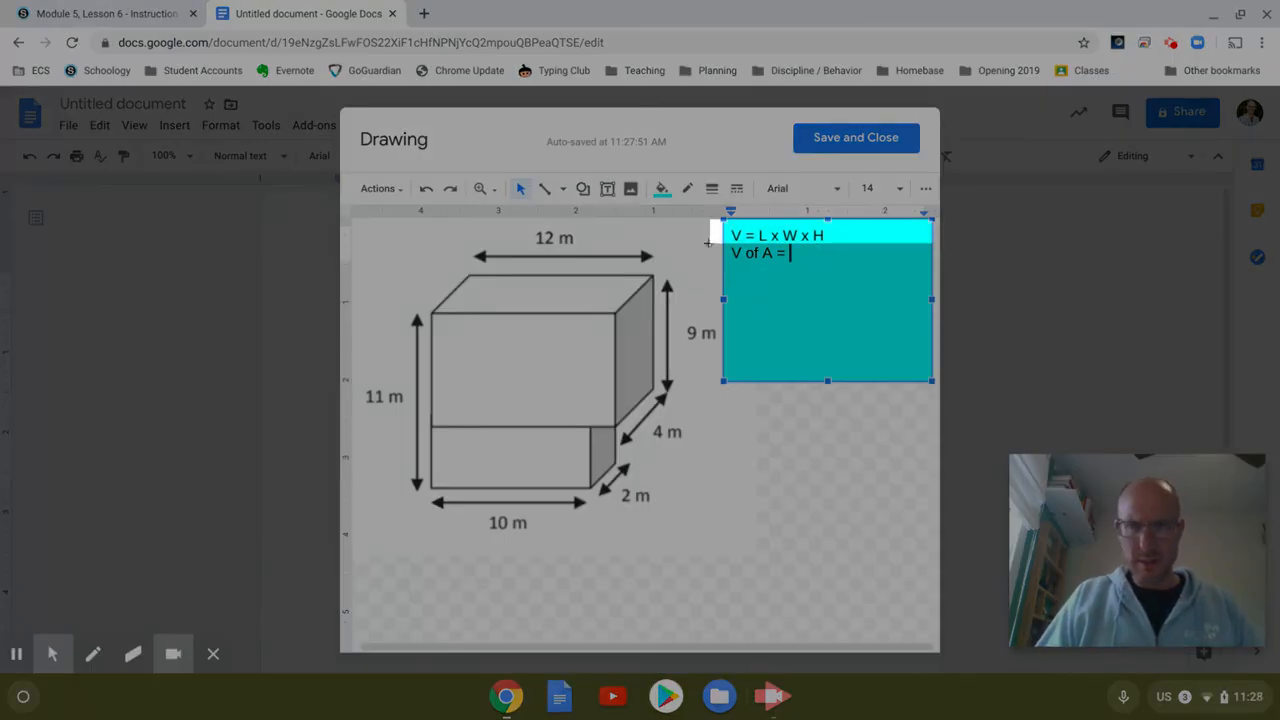
Step: Screenshot the figure with its cyan formula box, copy it, and return to the Schoology tab
left_click_drag(357, 528, 354, 545)
key("ctrl+F5")
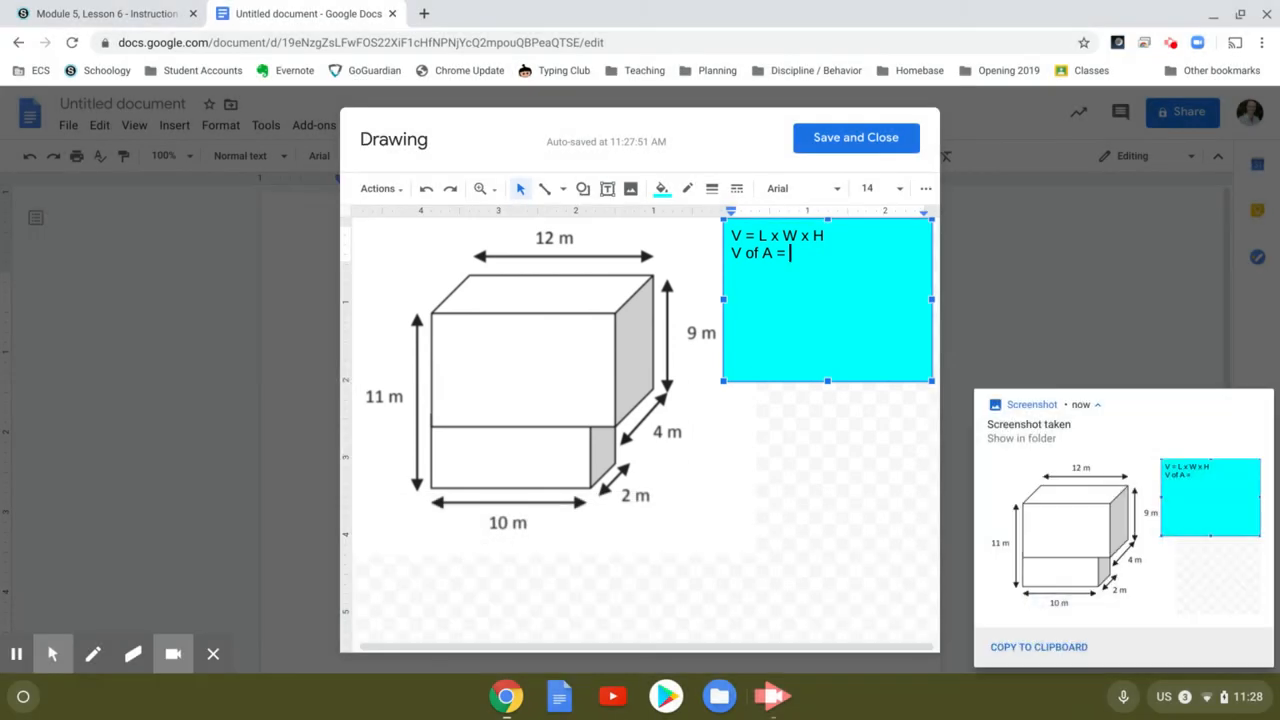
left_click(1050, 656)
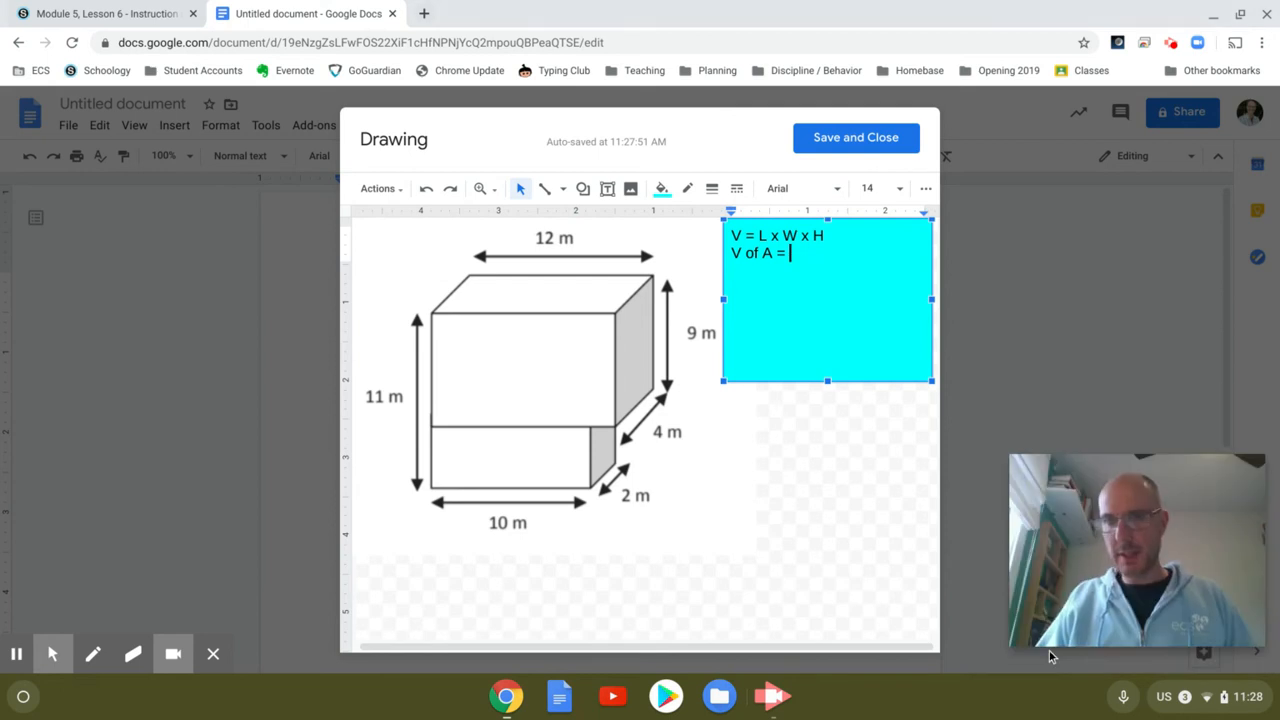
left_click(75, 20)
Step: Paste the copied screenshot into Question 4's answer box
scroll(640, 483, "down", 10)
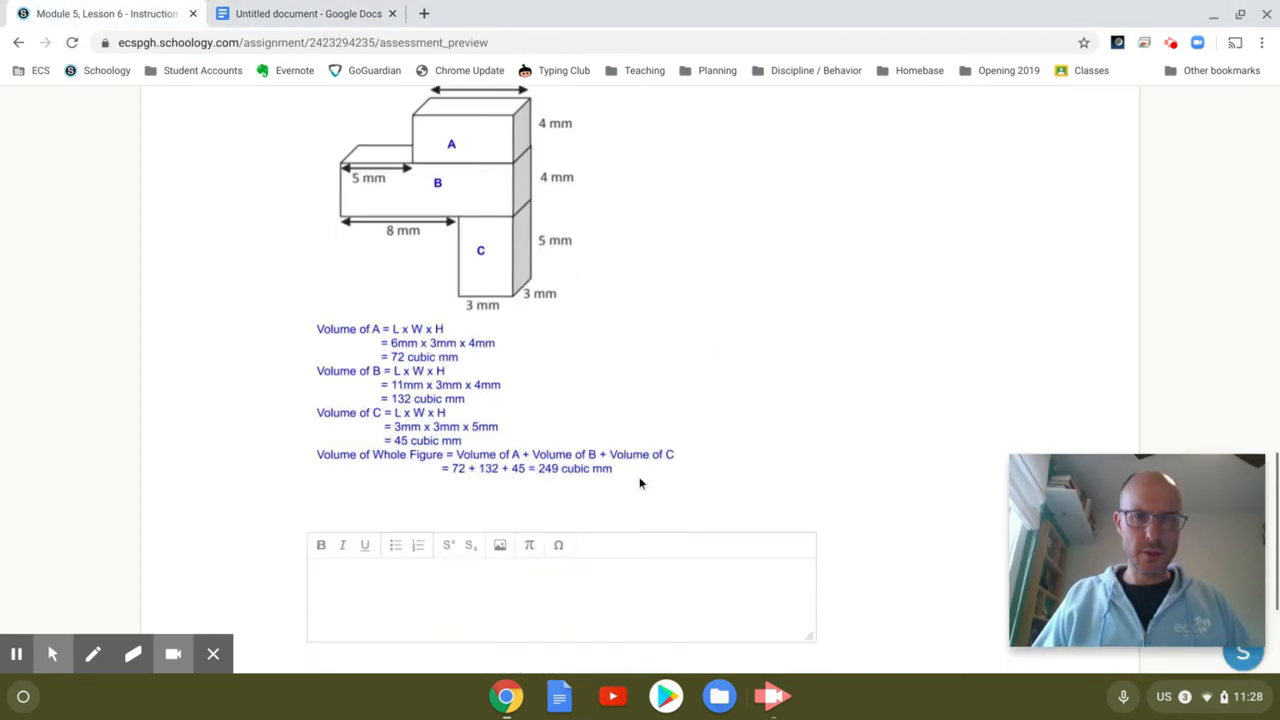
left_click(417, 345)
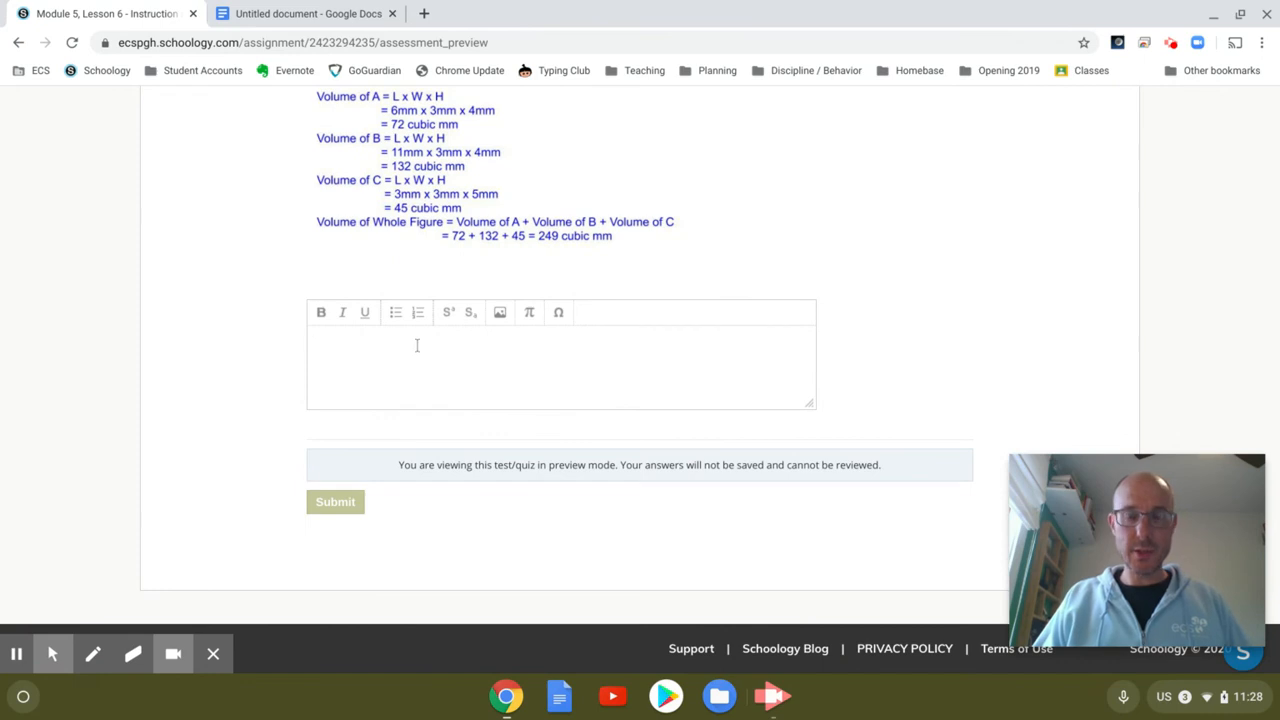
right_click(417, 345)
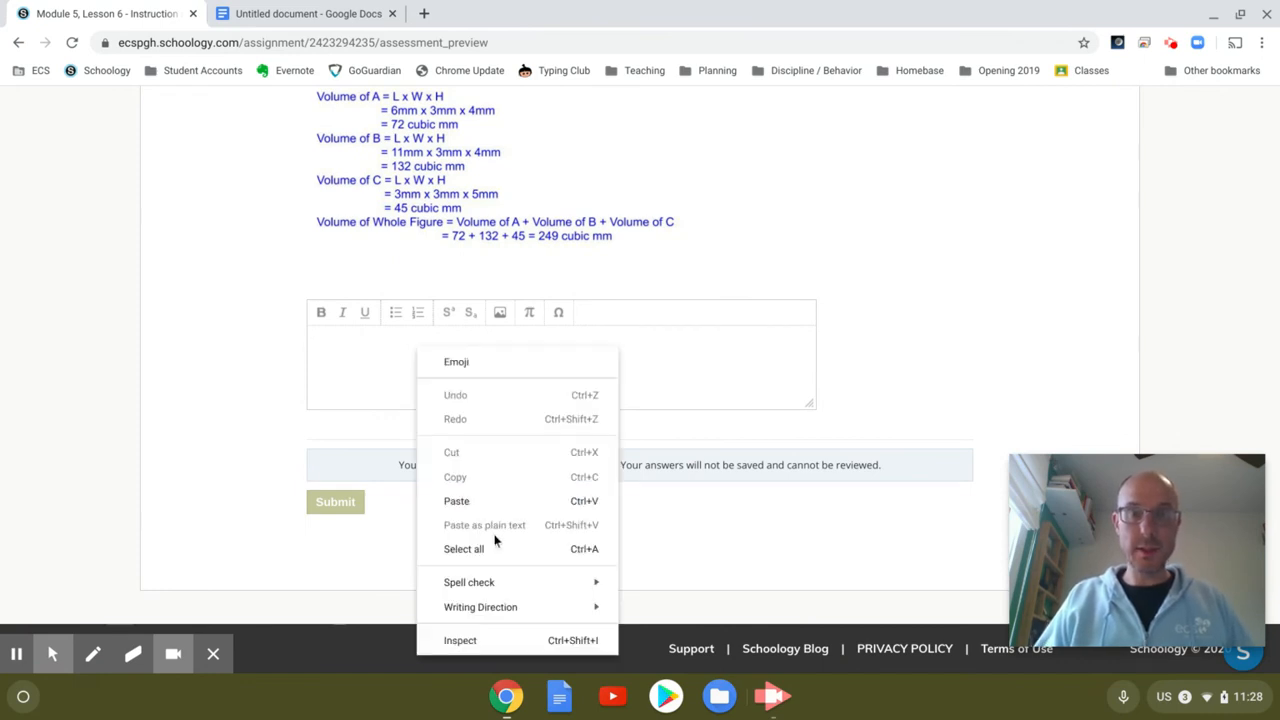
left_click(357, 380)
key("ctrl+v")
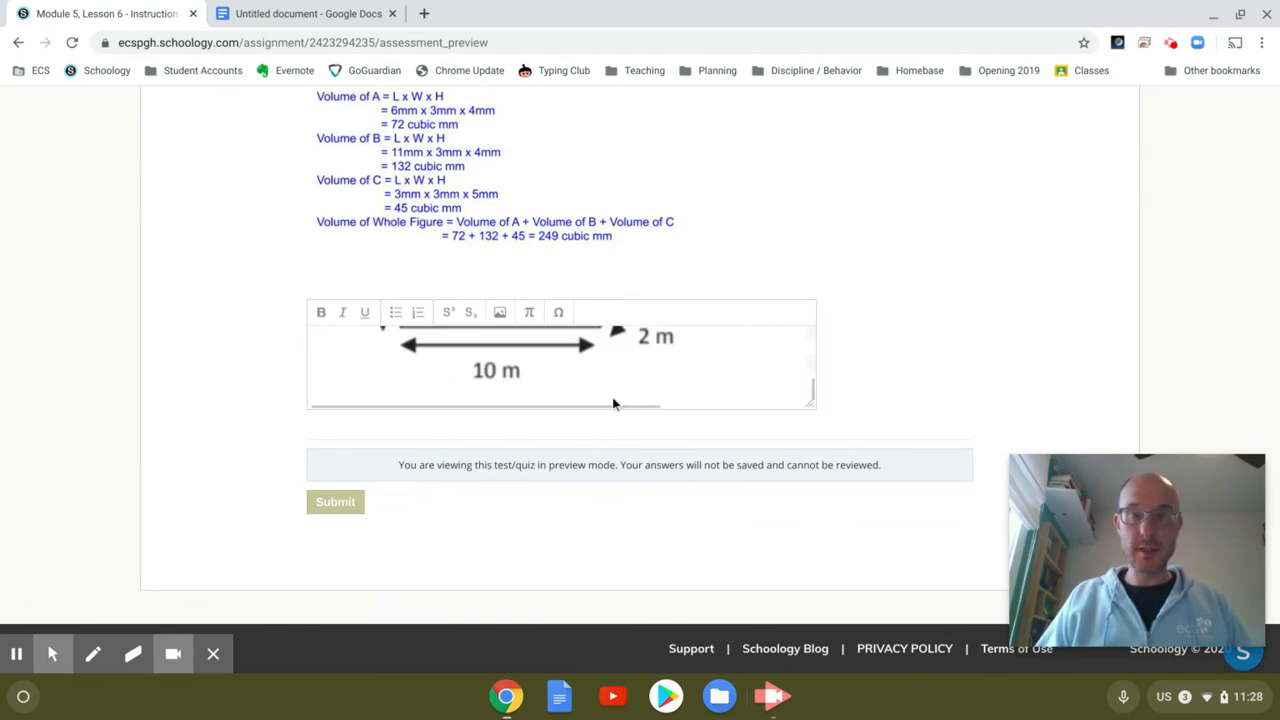
Step: Drag the answer box taller, then delete the pasted image so it is empty
left_click_drag(811, 406, 966, 703)
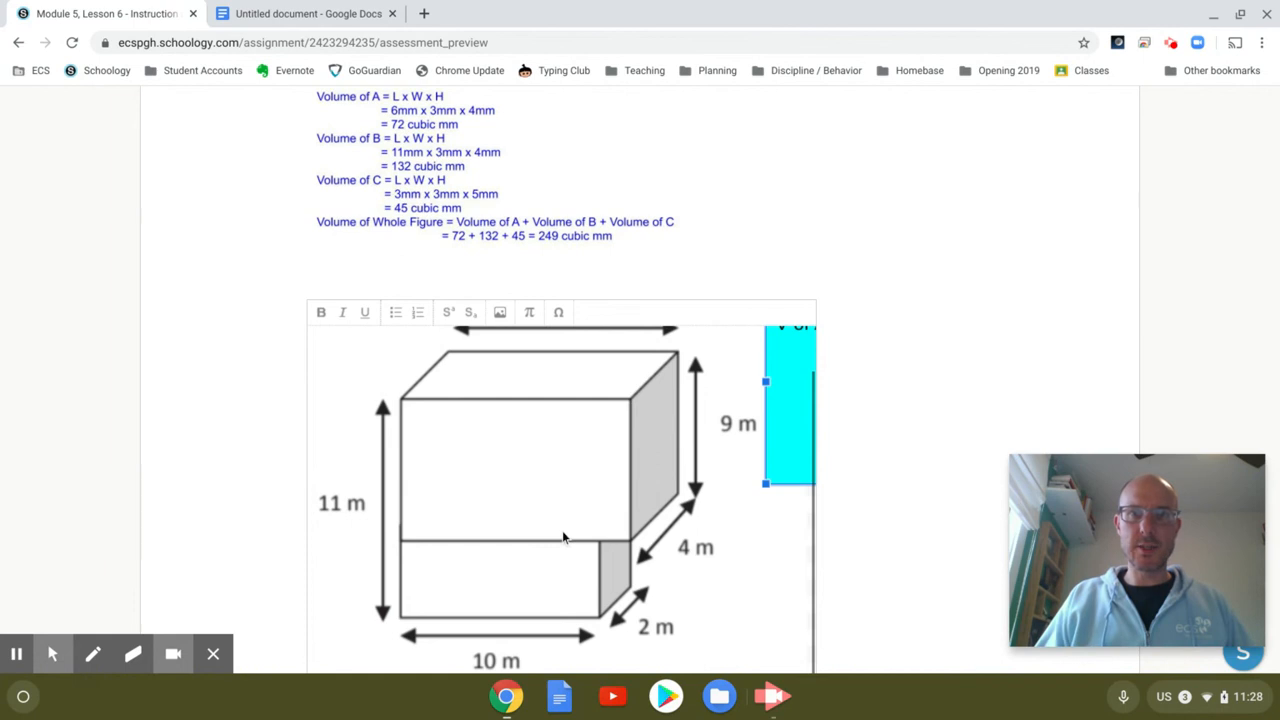
scroll(563, 537, "right", 2)
scroll(563, 537, "up", 1)
scroll(563, 537, "left", 1)
scroll(563, 537, "left", 3)
scroll(563, 537, "down", 1)
scroll(563, 537, "right", 4)
scroll(563, 537, "up", 1)
scroll(563, 537, "left", 4)
scroll(563, 537, "down", 1)
scroll(563, 537, "right", 4)
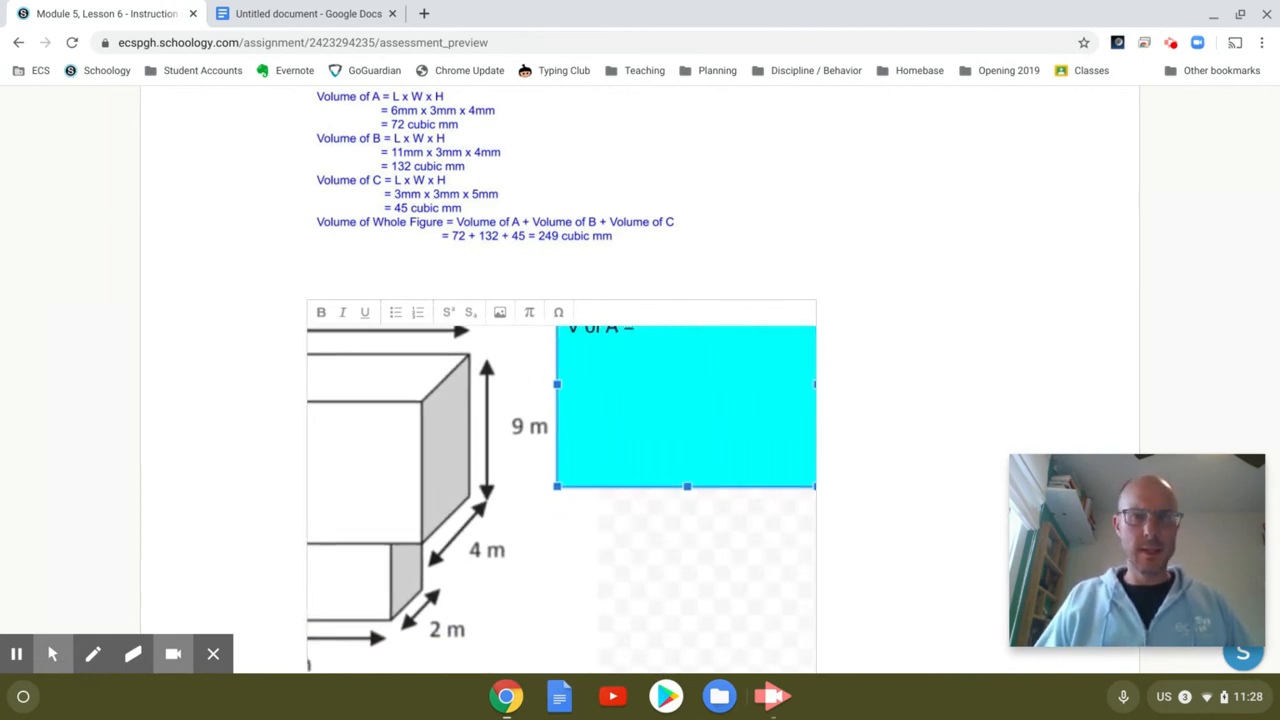
key("BackSpace")
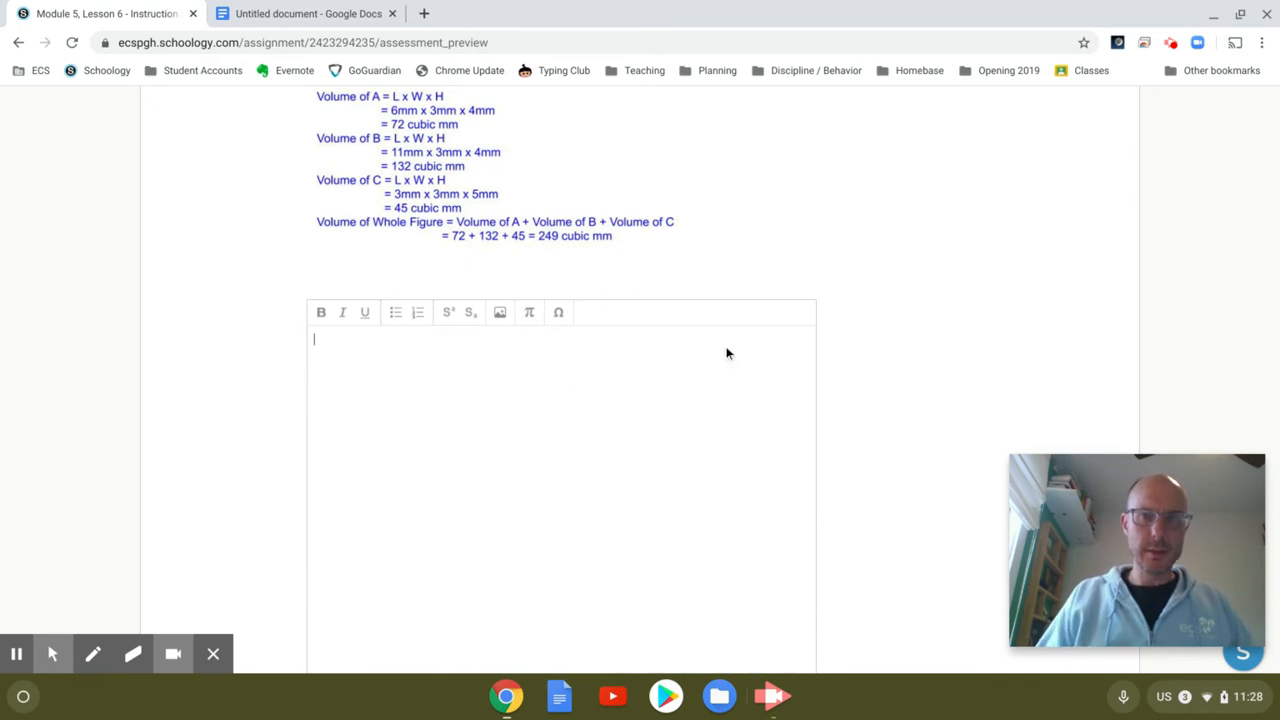
Step: Attach the newest 11:28 AM screenshot from Downloads via Image/Media > Attach File
left_click(501, 313)
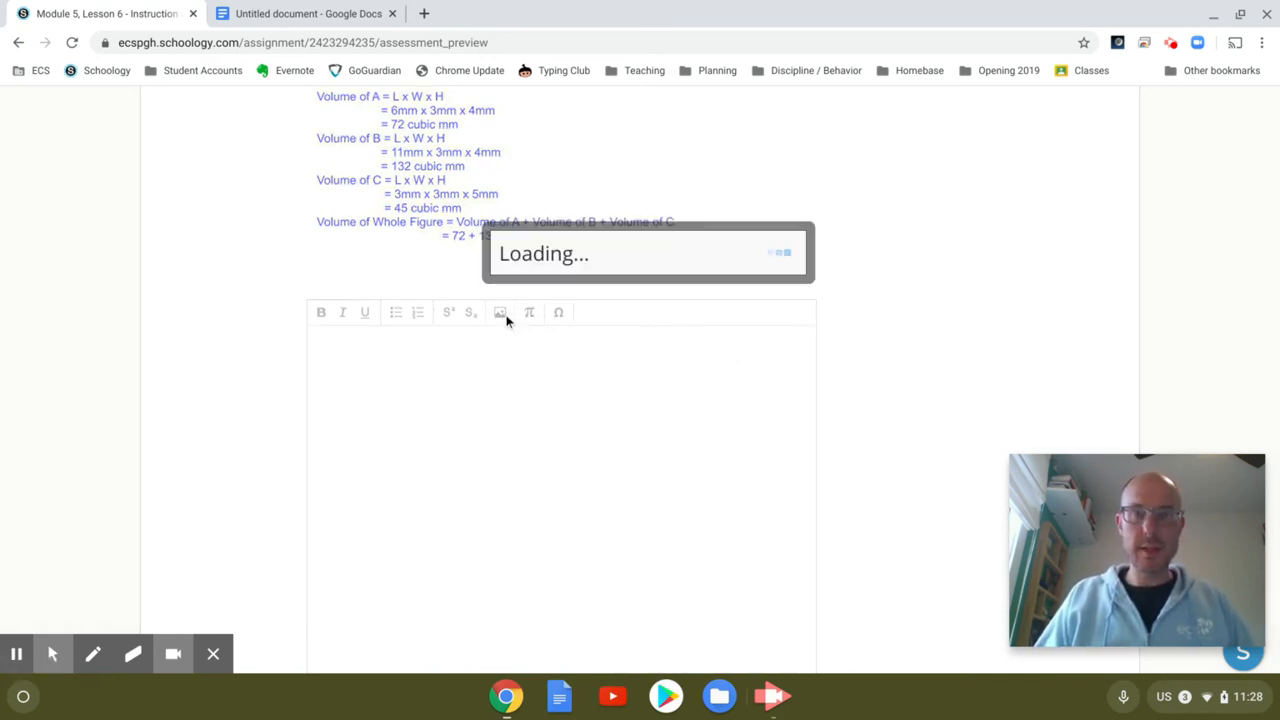
left_click(531, 291)
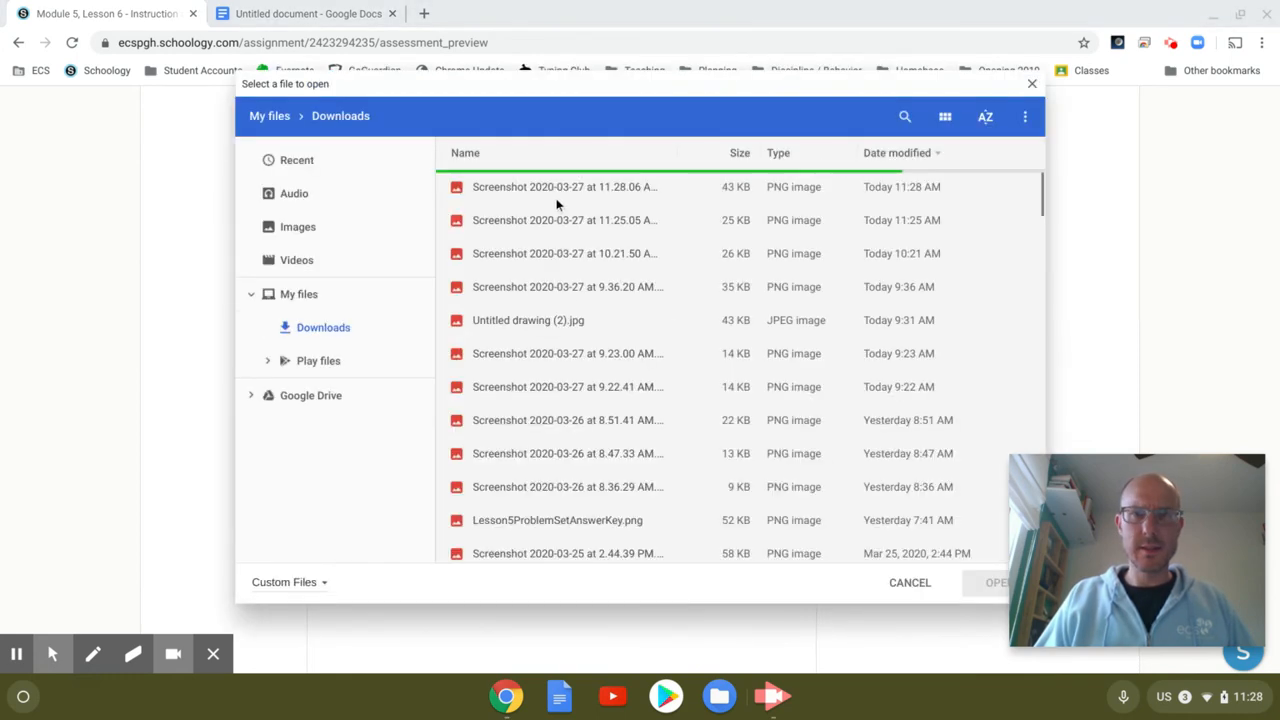
left_click(550, 190)
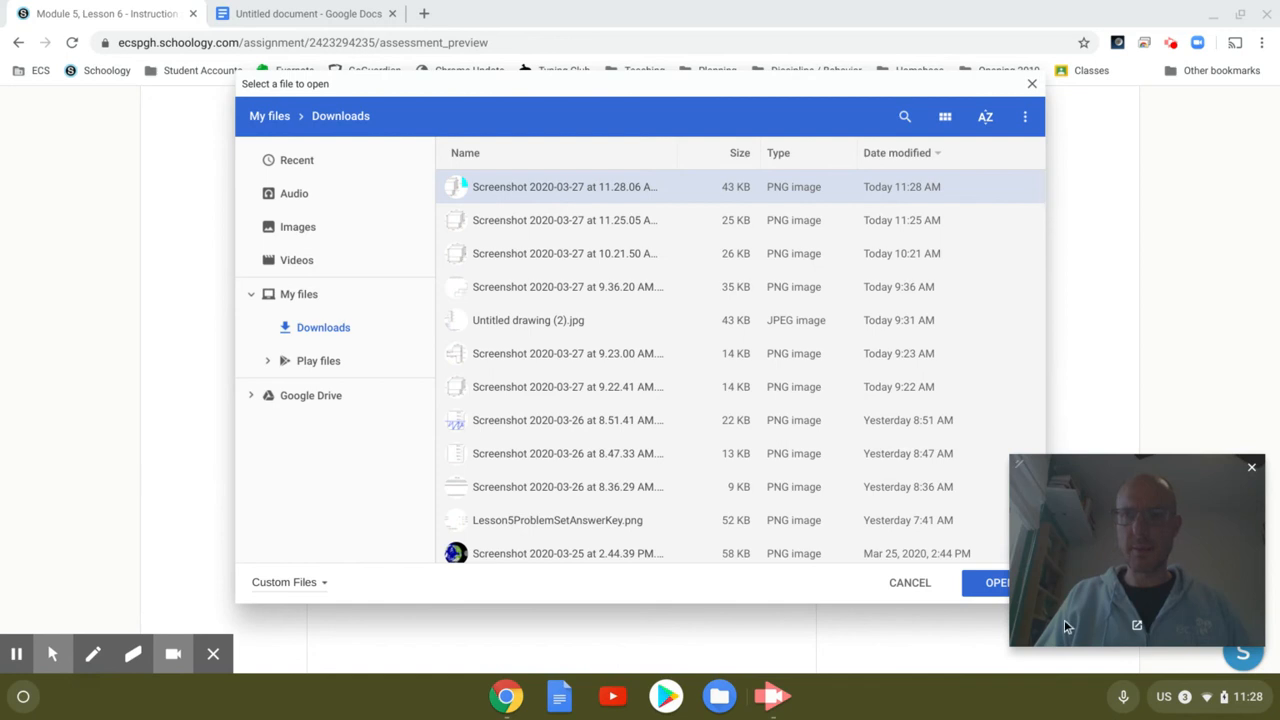
left_click(988, 584)
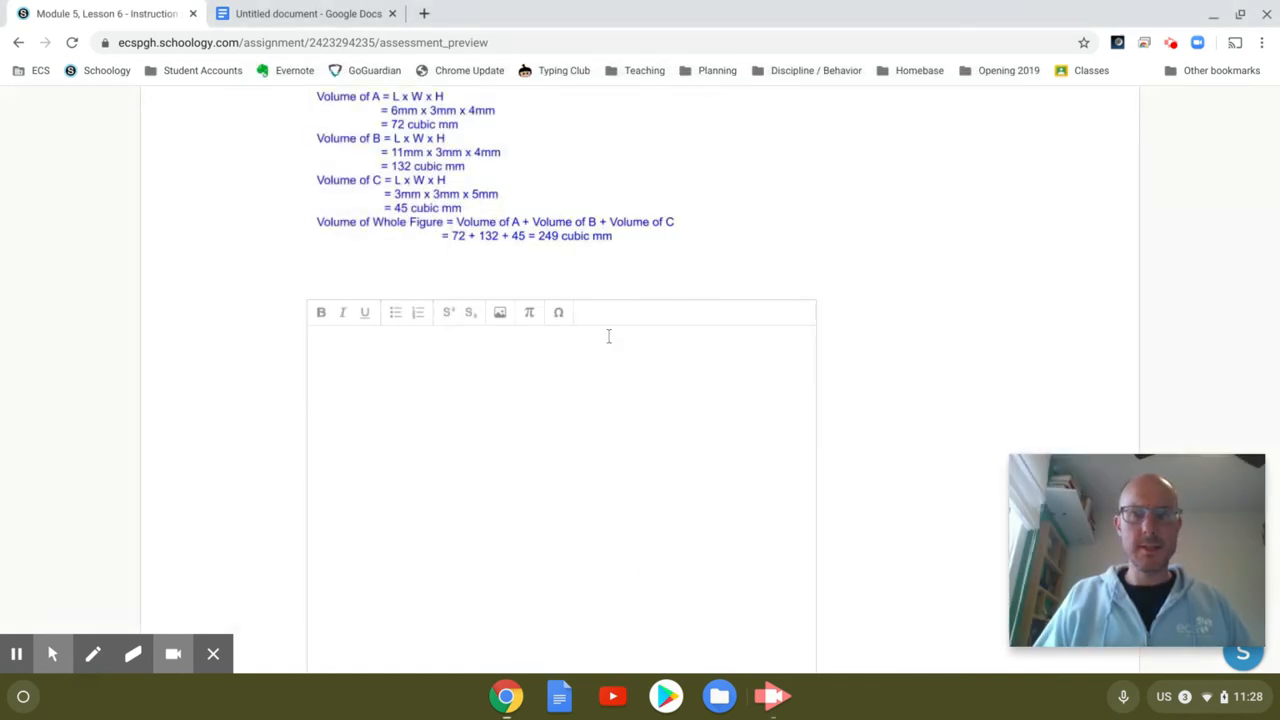
Step: Scroll around Question 4's answer box to check the inserted prism screenshot with the cyan formula box
scroll(776, 486, "right", 2)
scroll(776, 486, "left", 2)
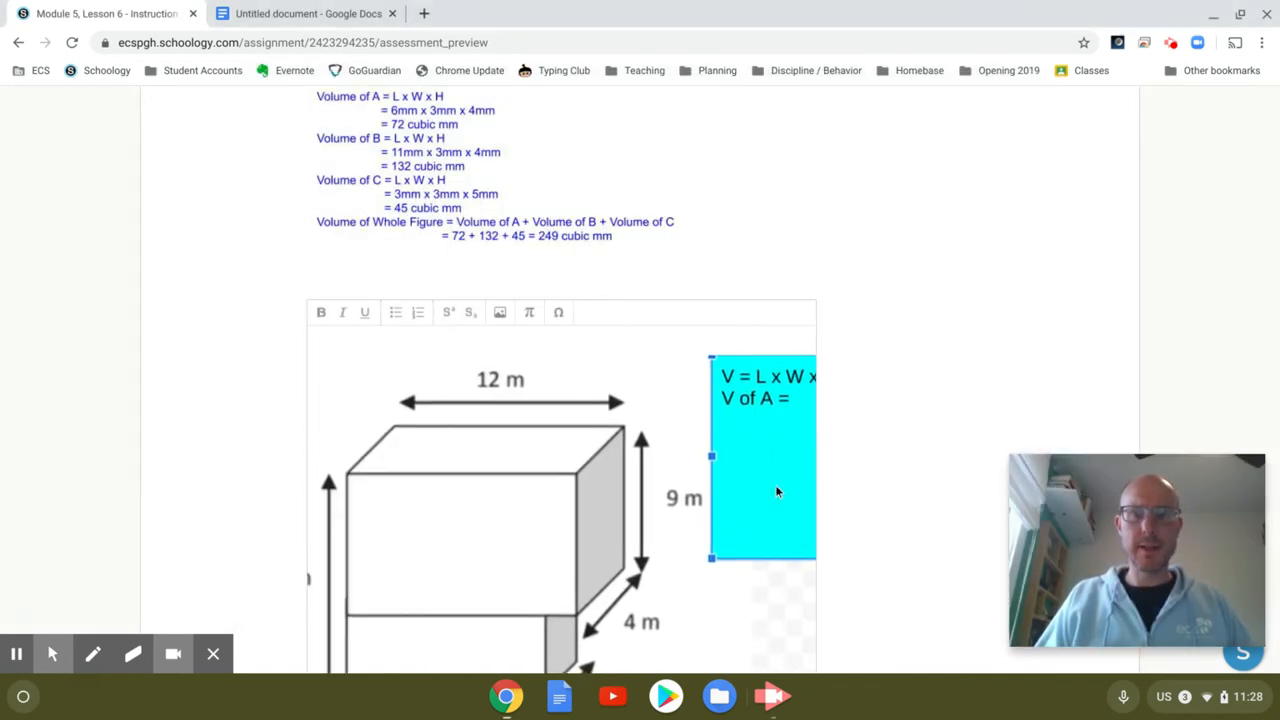
scroll(776, 486, "down", 1)
scroll(867, 495, "down", 3)
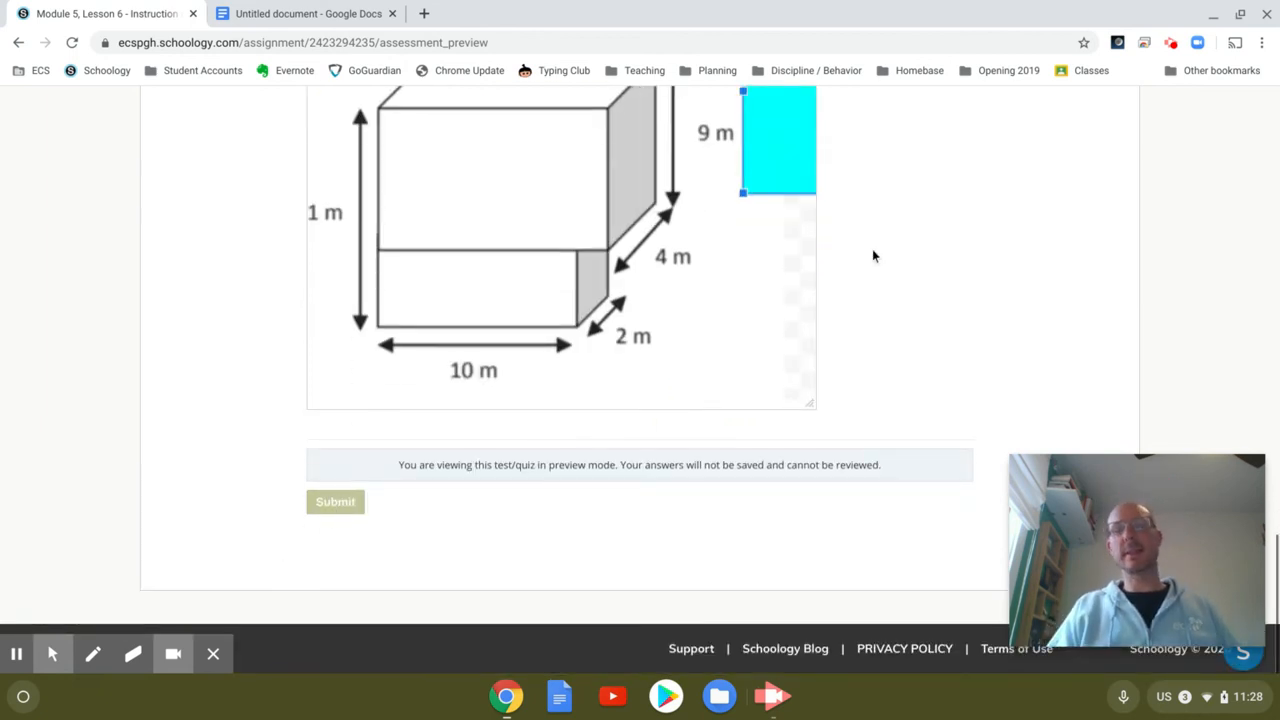
scroll(872, 256, "up", 1)
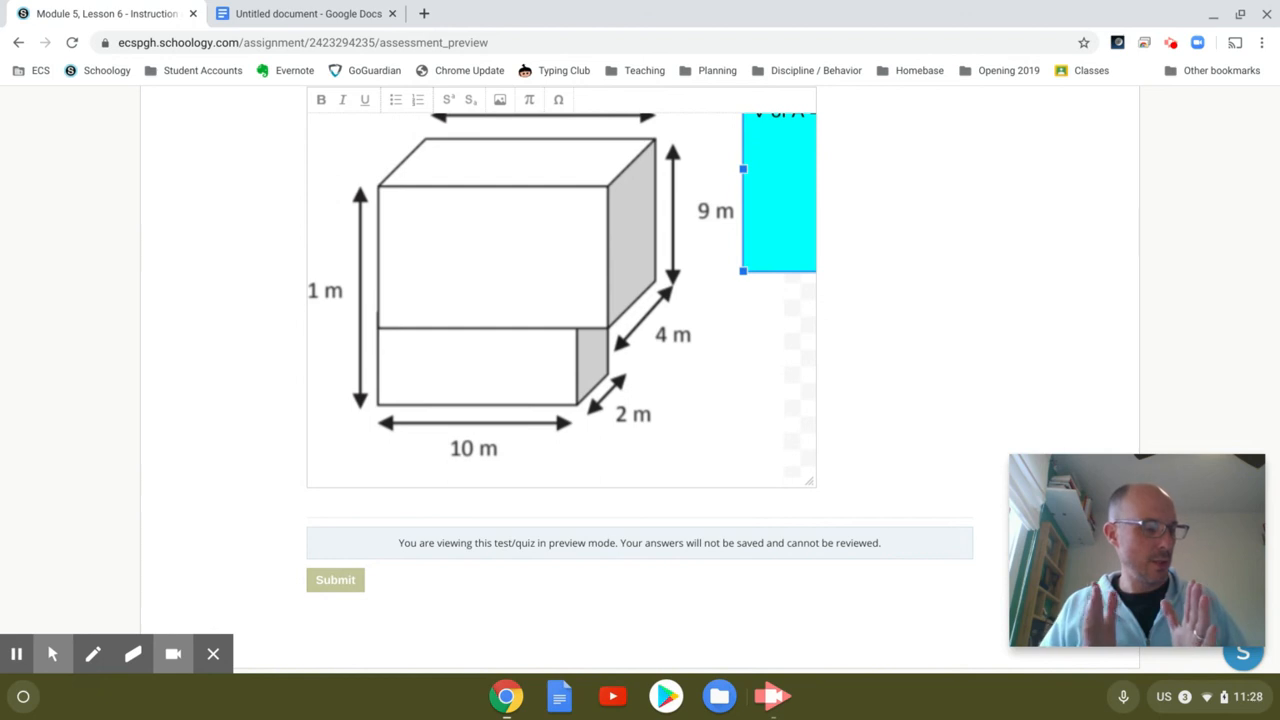